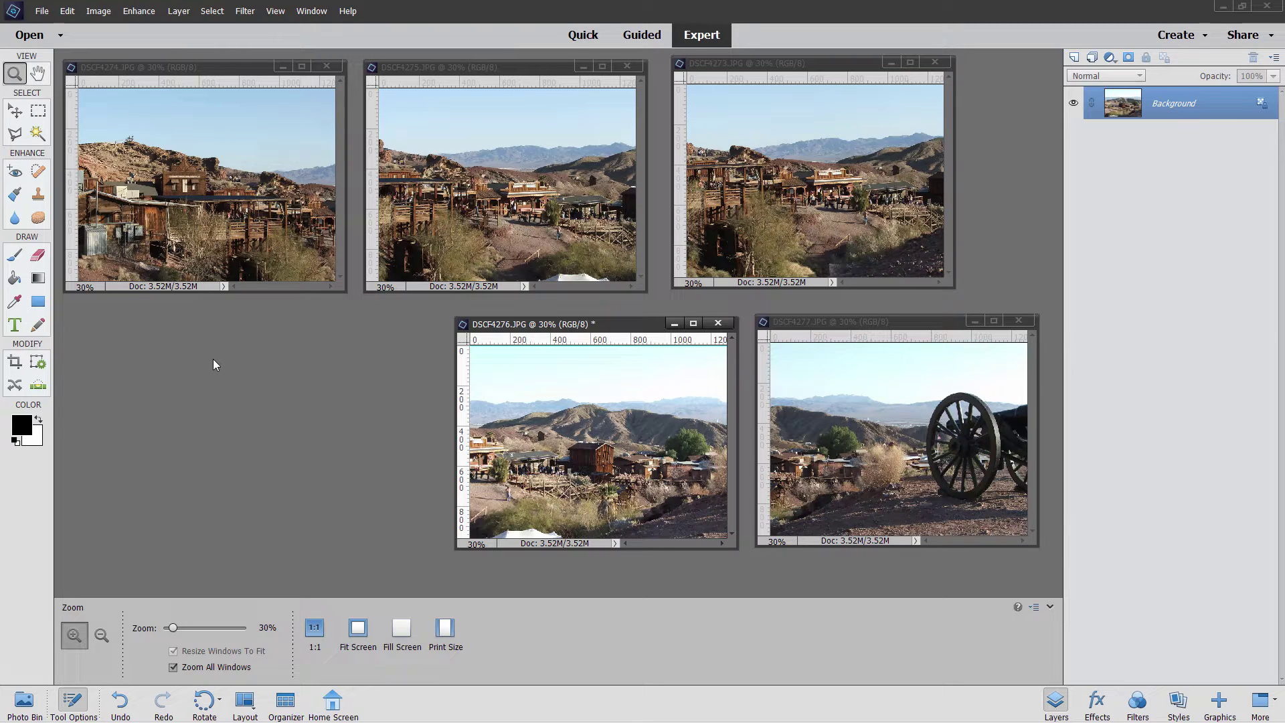
# Drag DSCF4275, DSCF4273, DSCF4276 and DSCF4277 into an overlapping row across the top
pyautogui.moveTo(480, 67); pyautogui.dragTo(314, 93)
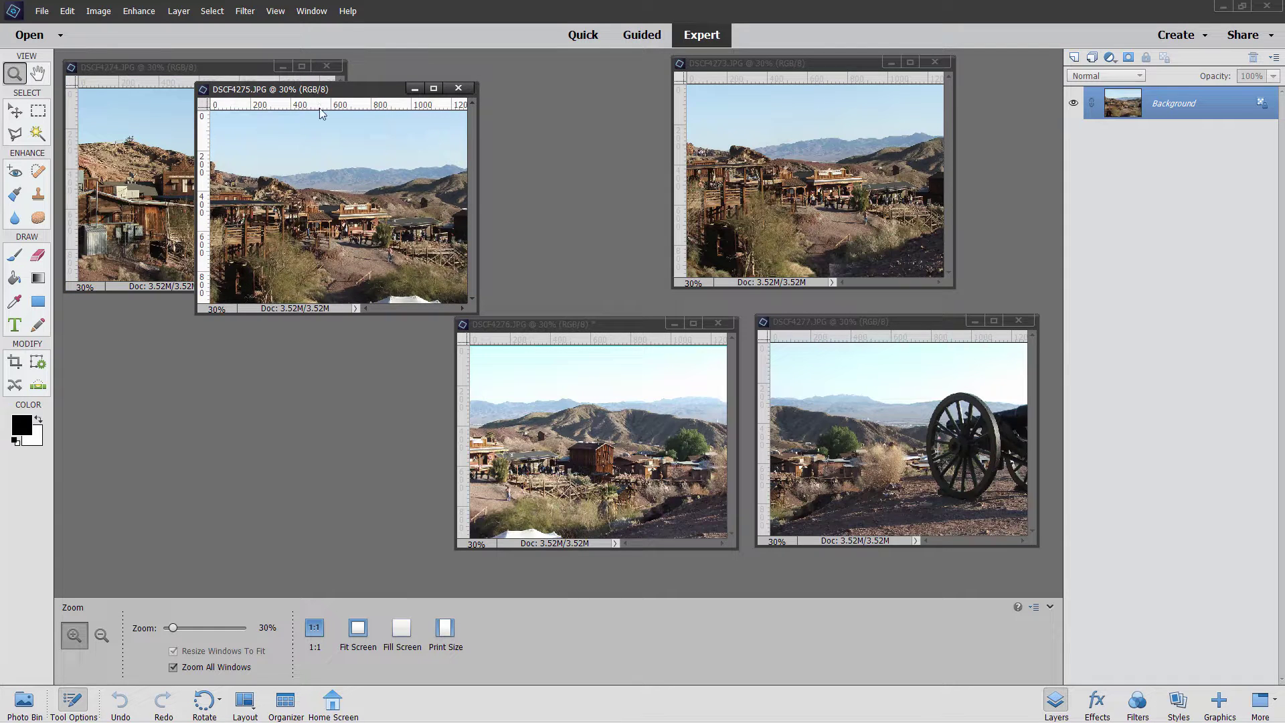
pyautogui.moveTo(804, 69); pyautogui.dragTo(331, 105)
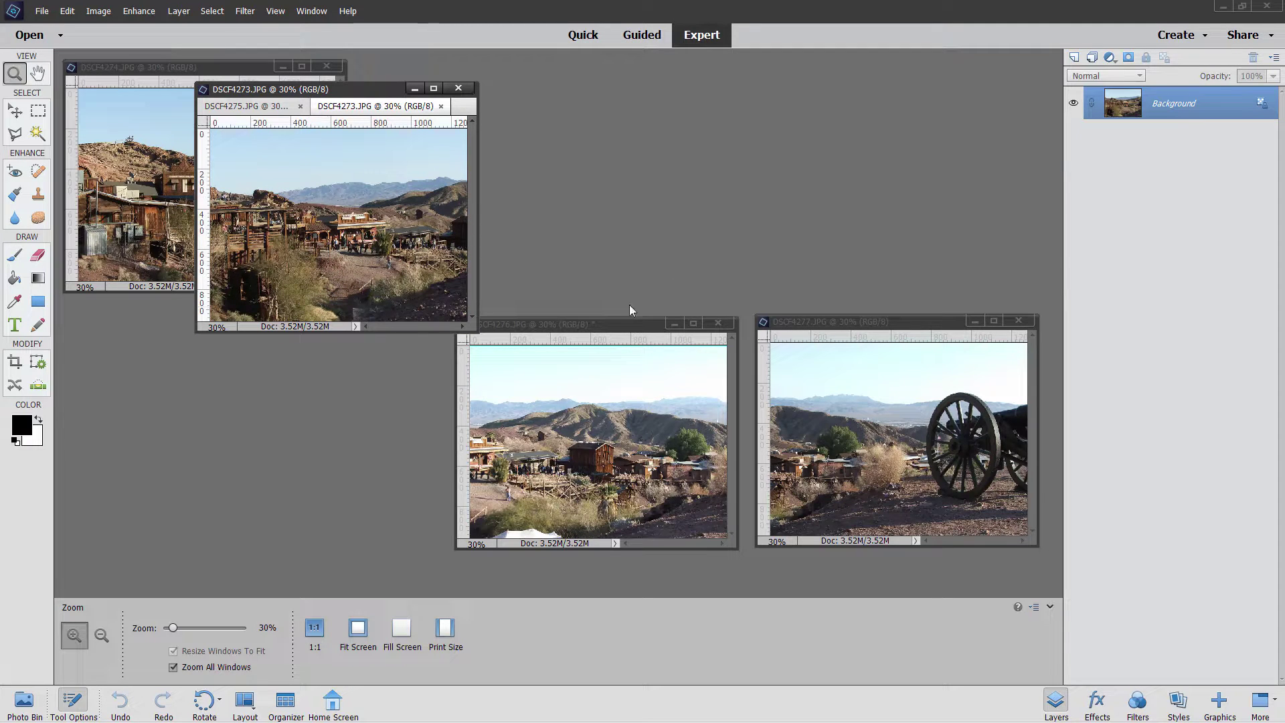
pyautogui.moveTo(598, 326); pyautogui.dragTo(487, 110)
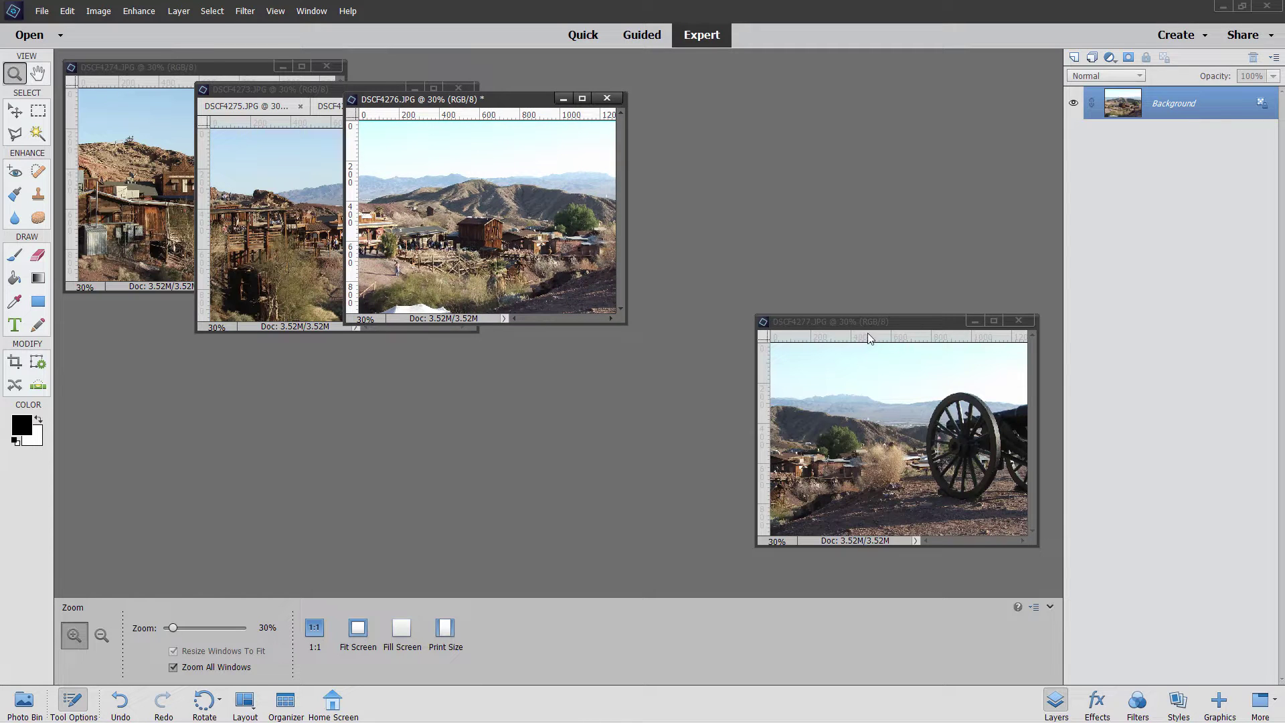
pyautogui.moveTo(871, 321); pyautogui.dragTo(629, 103)
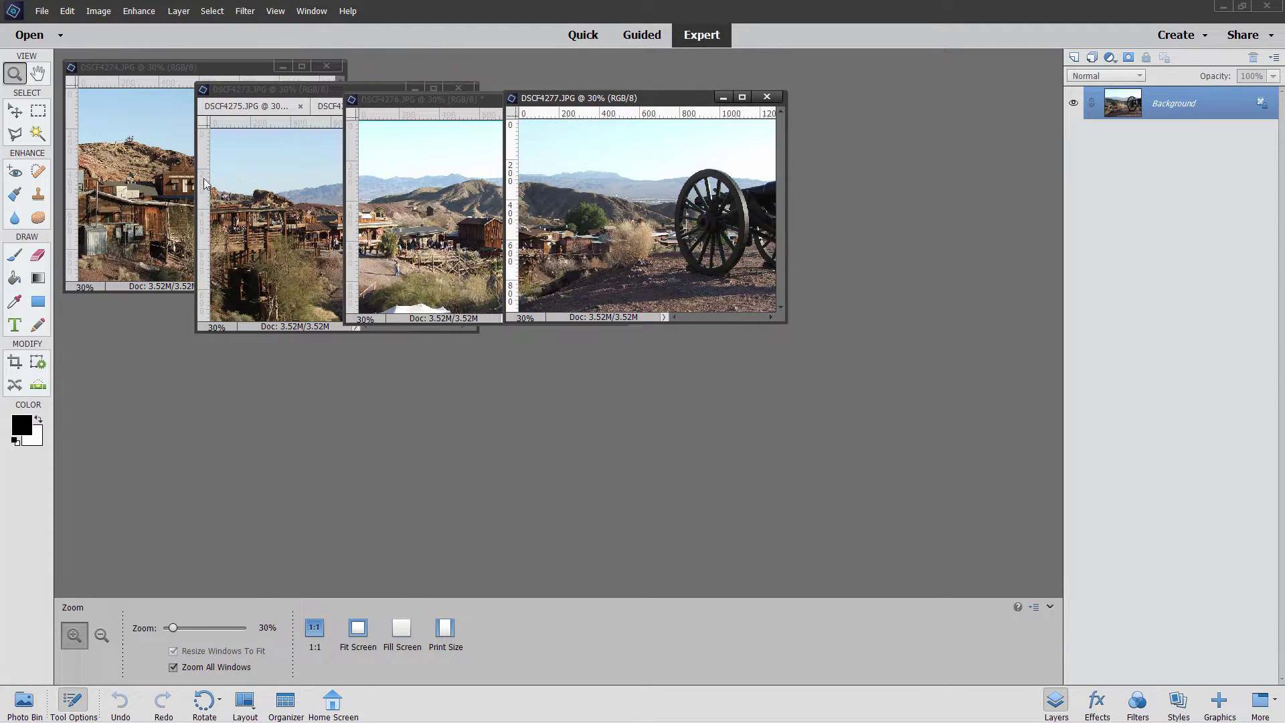
# Bring DSCF4273 to the front and shift it down to reveal DSCF4276 behind
pyautogui.click(295, 223)
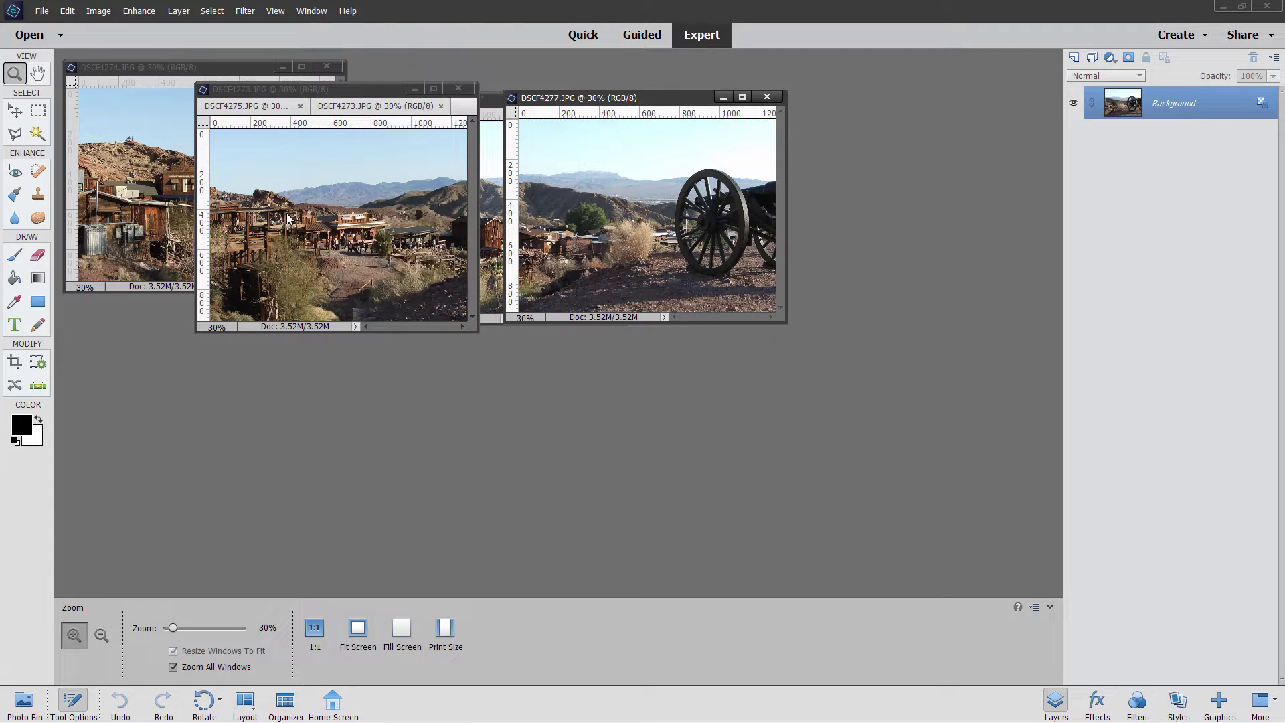
pyautogui.click(355, 107)
pyautogui.moveTo(356, 109); pyautogui.dragTo(291, 137)
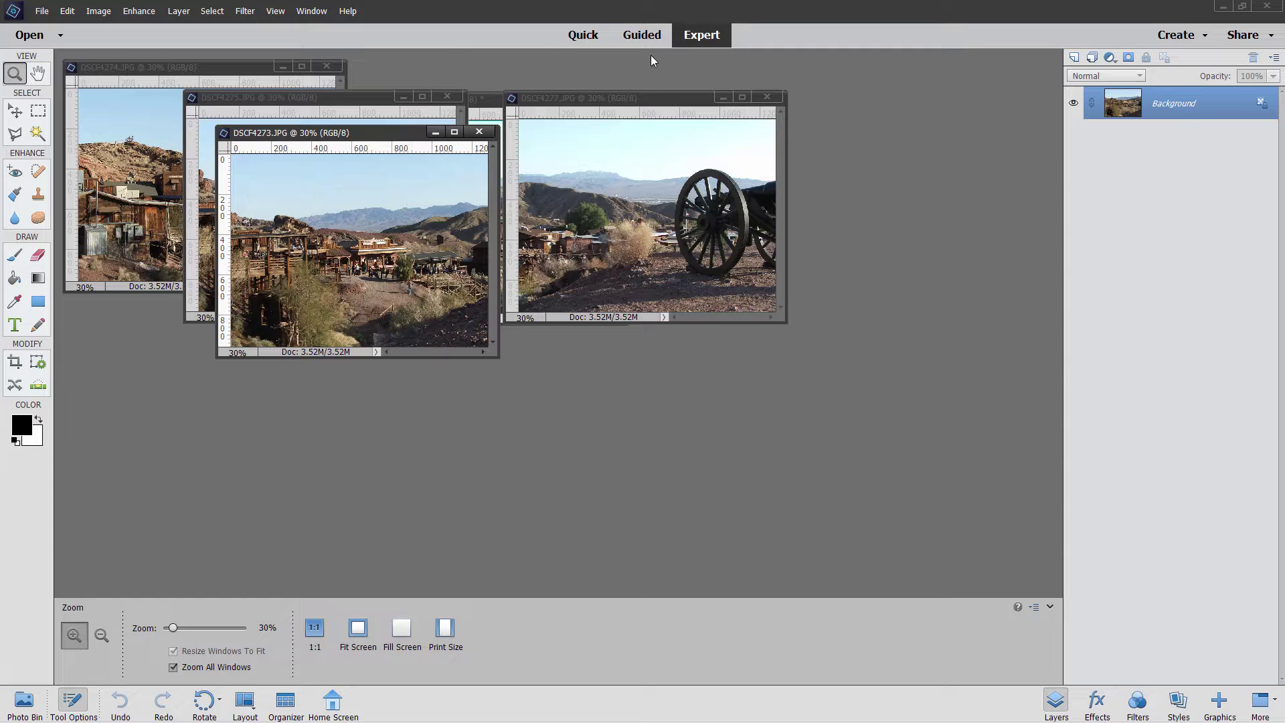
# In Guided Photomerge, select all five Photo Bin photos and launch Photomerge Panorama
pyautogui.click(647, 38)
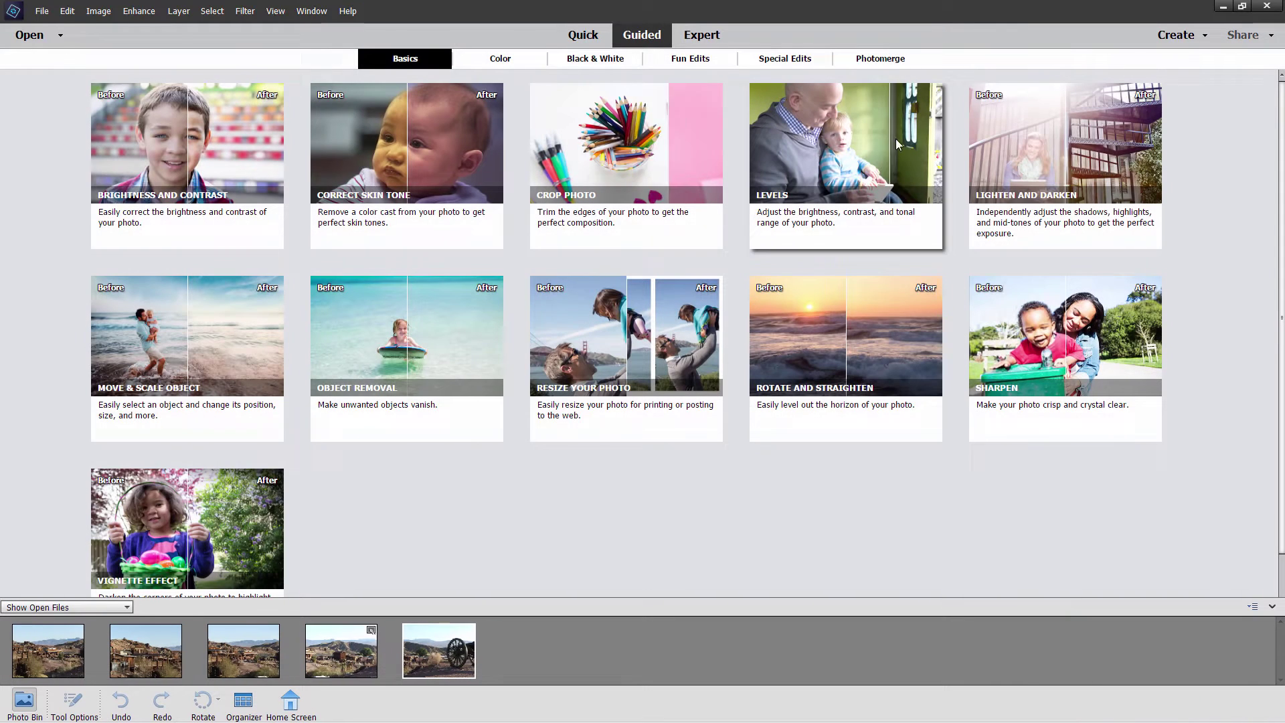
pyautogui.click(870, 62)
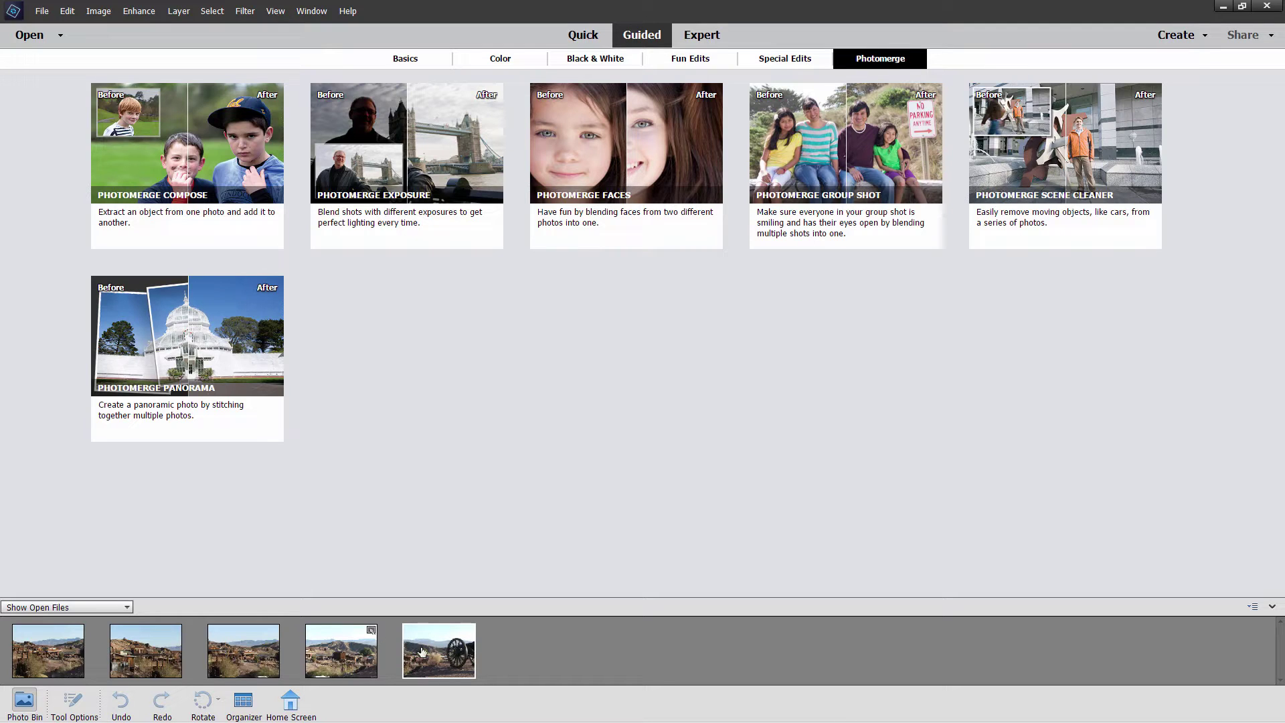
pyautogui.click(67, 650)
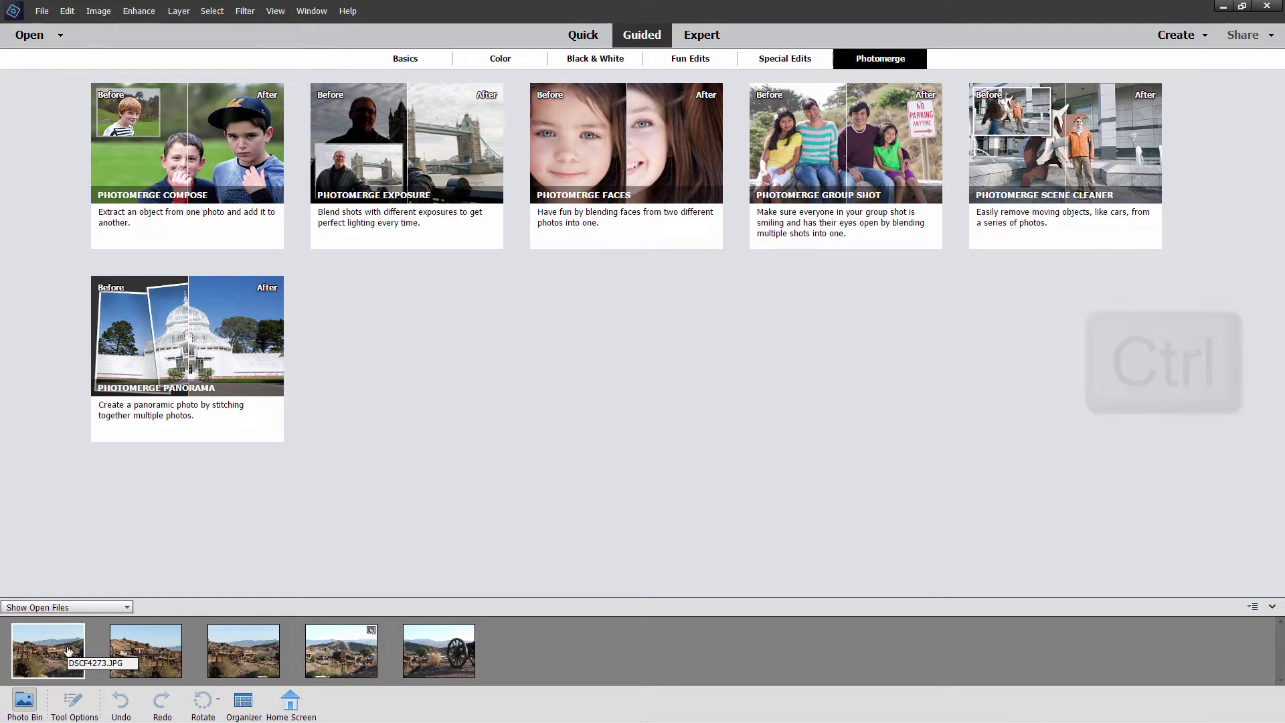
pyautogui.keyDown('ctrl'); pyautogui.click(130, 653); pyautogui.keyUp('ctrl')
pyautogui.keyDown('ctrl'); pyautogui.click(241, 653); pyautogui.keyUp('ctrl')
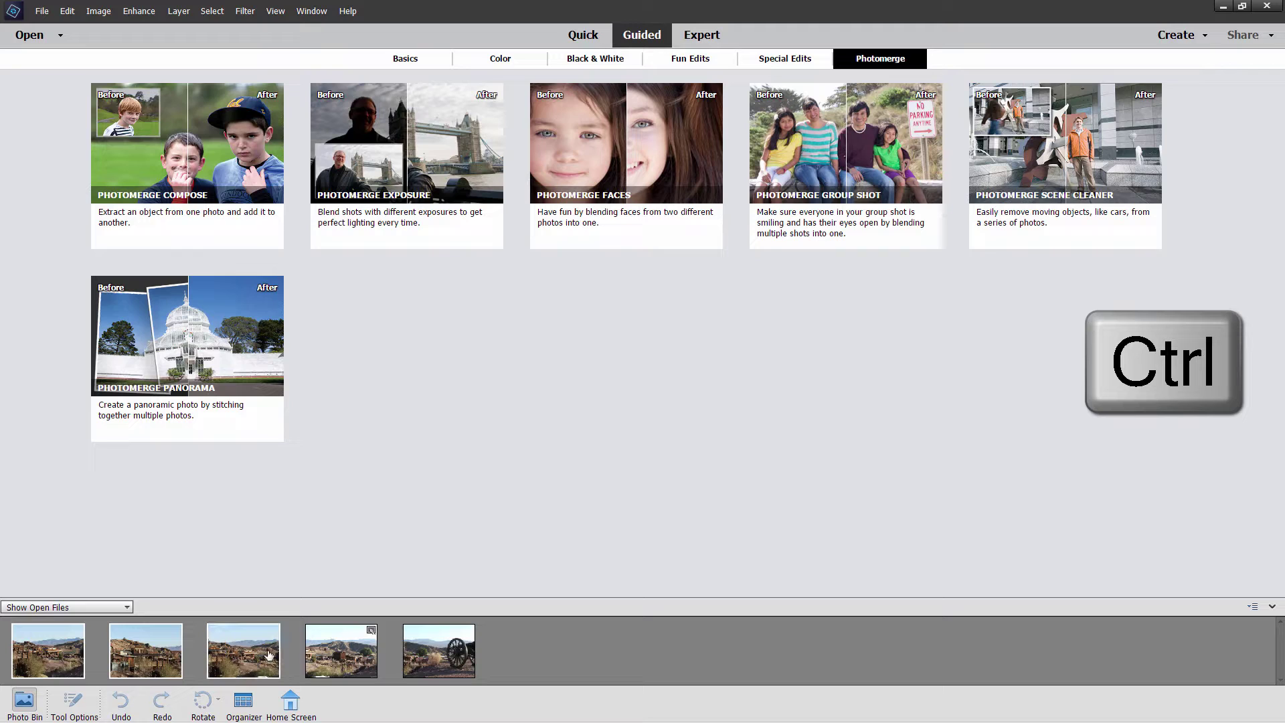
pyautogui.keyDown('ctrl'); pyautogui.click(354, 659); pyautogui.keyUp('ctrl')
pyautogui.keyDown('ctrl'); pyautogui.click(408, 652); pyautogui.keyUp('ctrl')
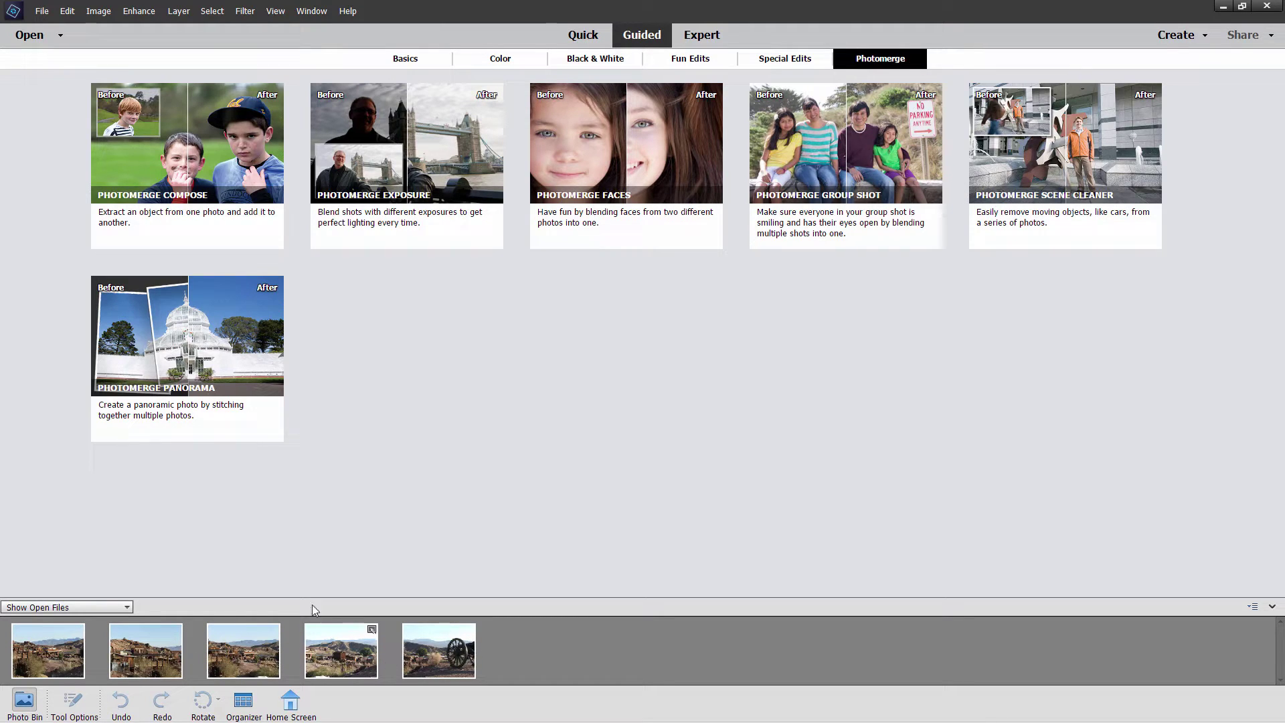
pyautogui.click(264, 438)
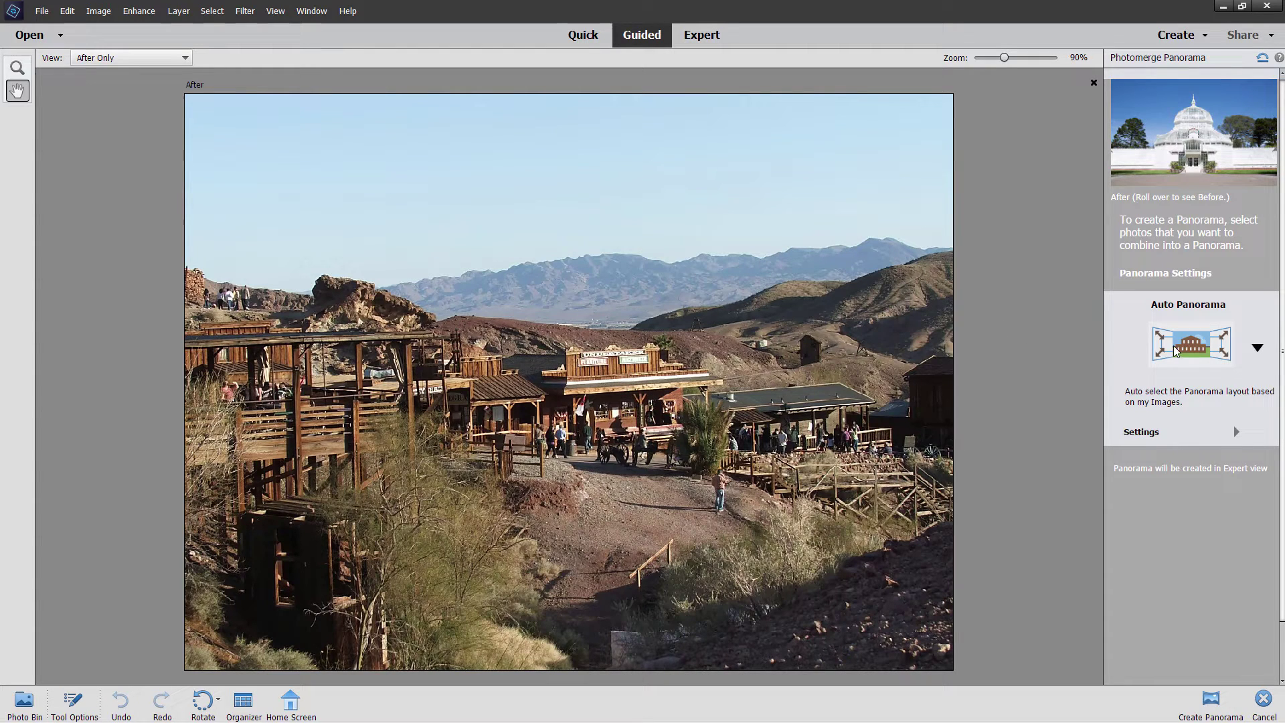
# Keep Auto Panorama and enable Vignette Removal, Geometric Distortion Correction and Content Aware Fill
pyautogui.click(1258, 348)
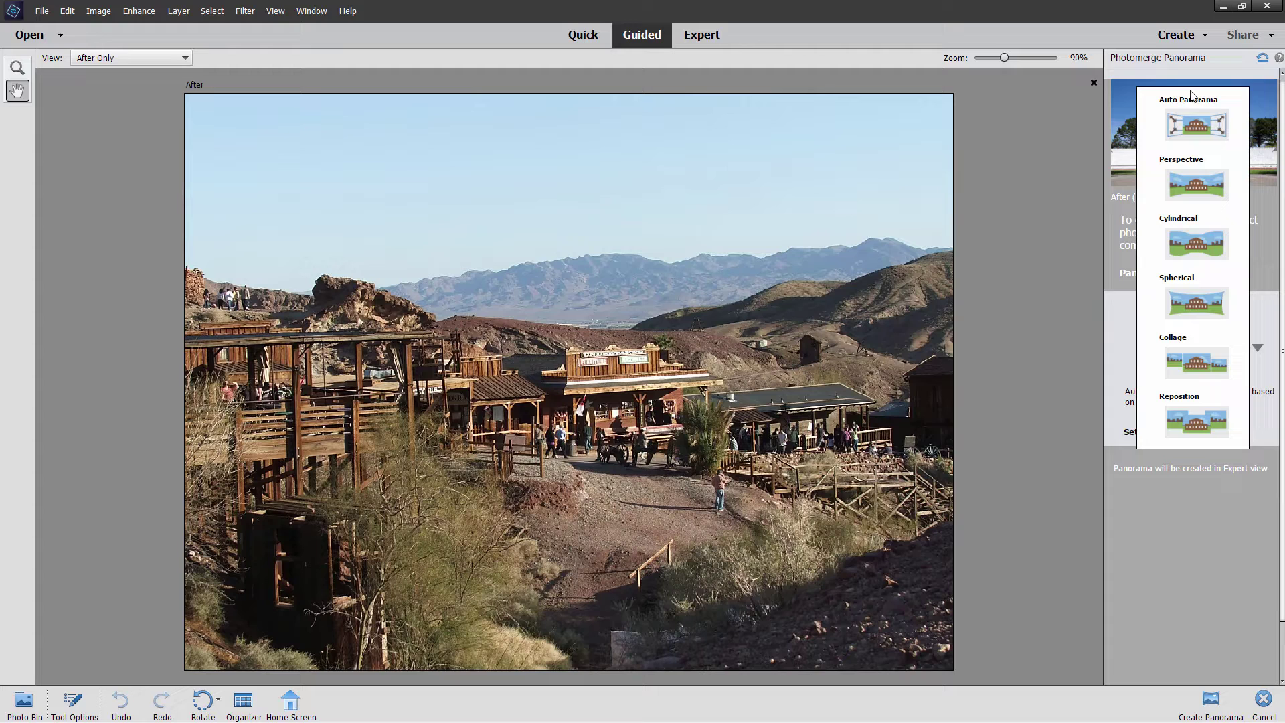
pyautogui.click(1193, 120)
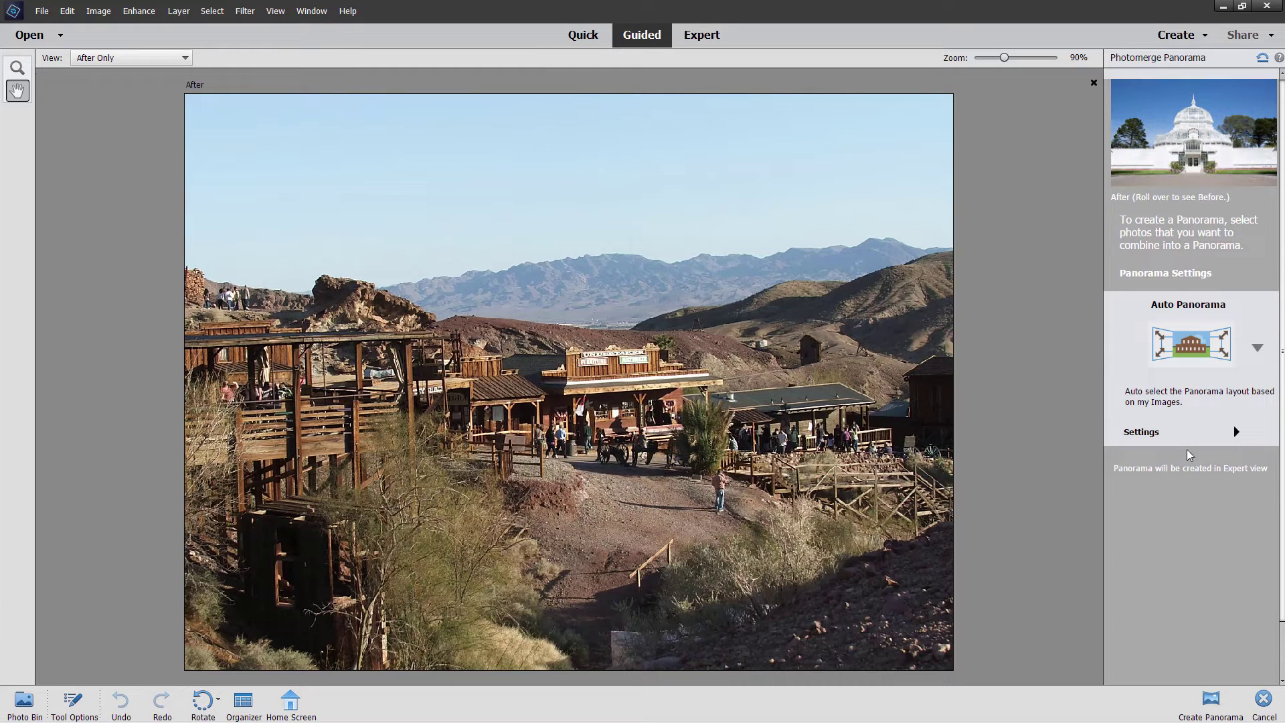
pyautogui.click(1236, 434)
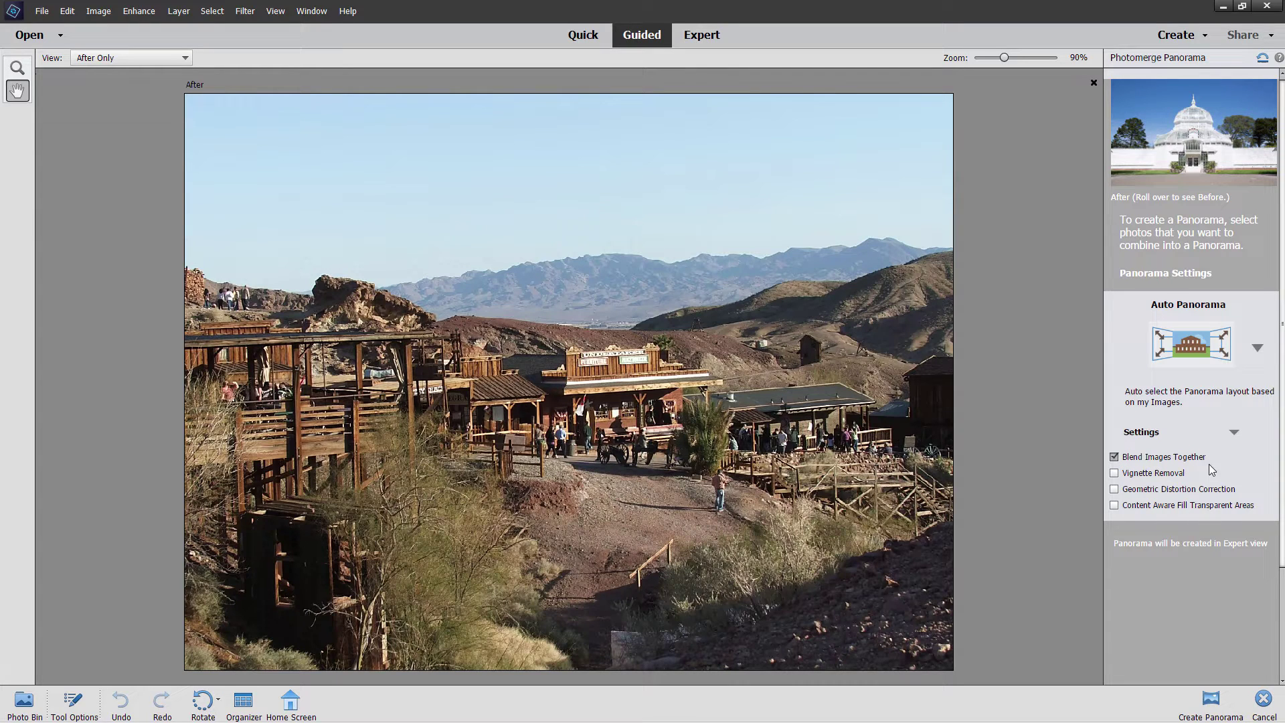
pyautogui.click(1114, 473)
pyautogui.click(1115, 492)
pyautogui.click(1114, 505)
# Create the panorama from the five ghost town photos
pyautogui.click(1211, 700)
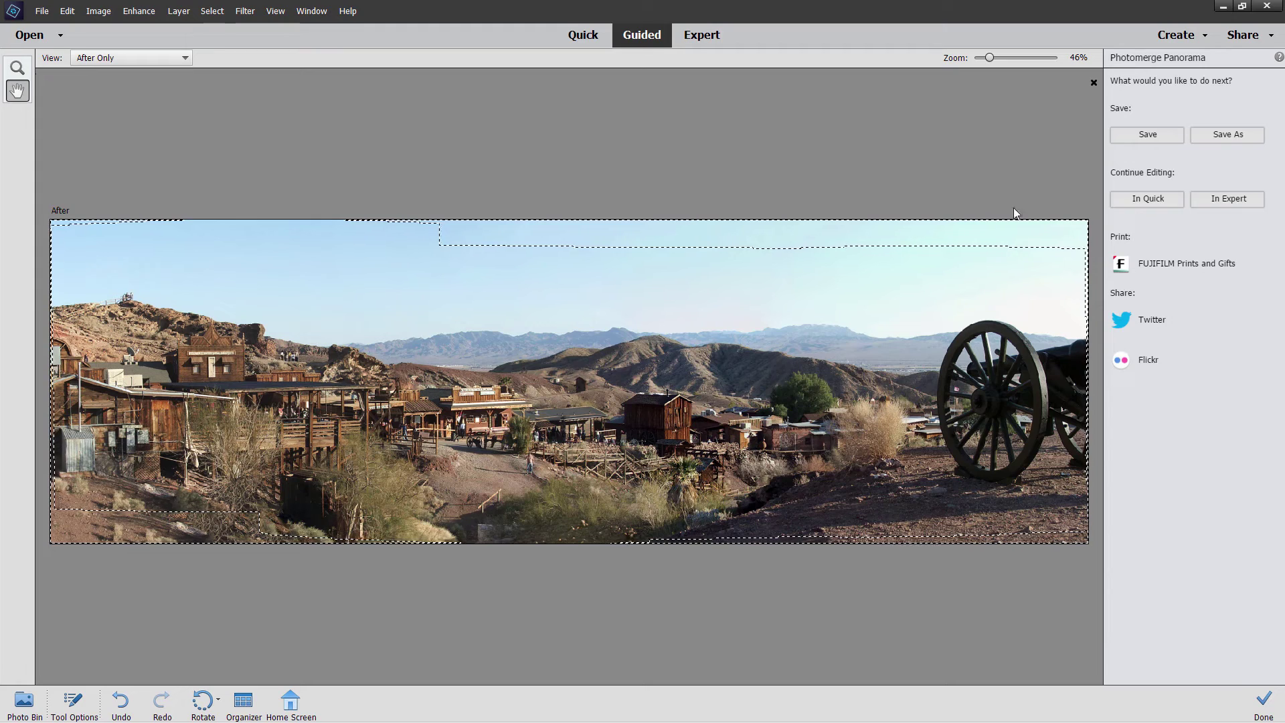
# Switch to Expert mode and close source photos DSCF4273 through DSCF4277
pyautogui.click(1219, 198)
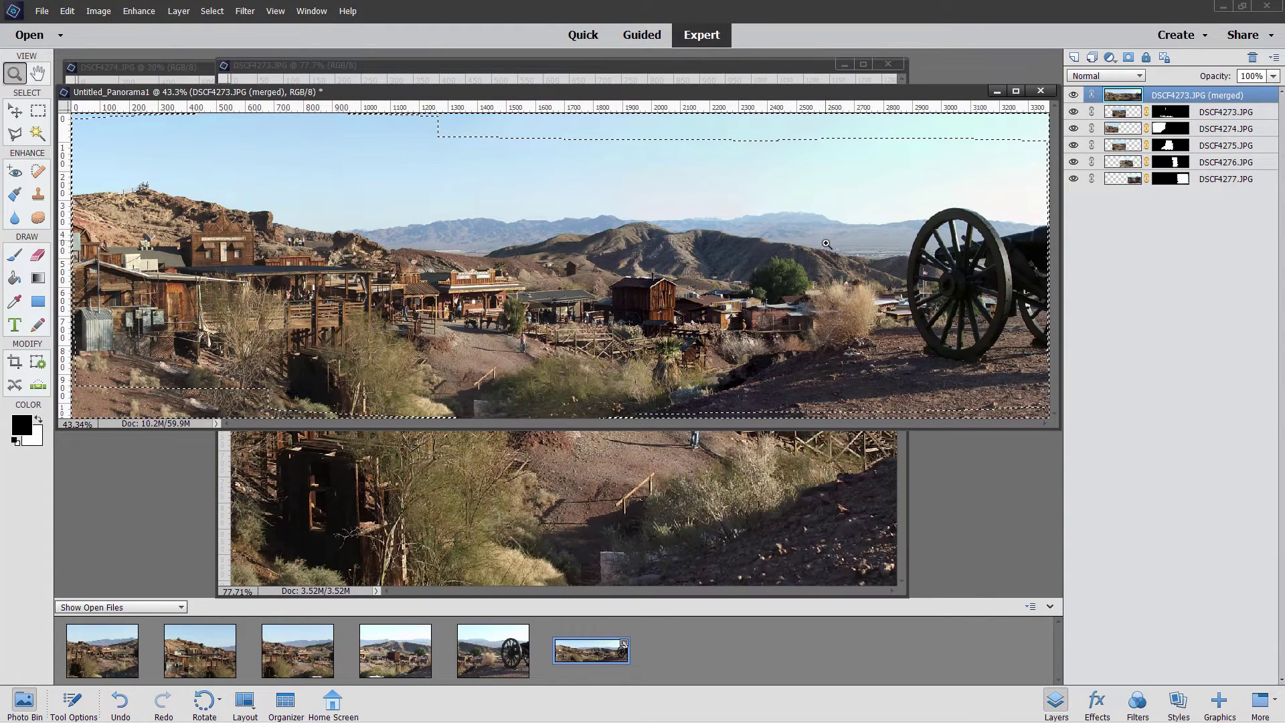
pyautogui.moveTo(738, 98); pyautogui.dragTo(776, 227)
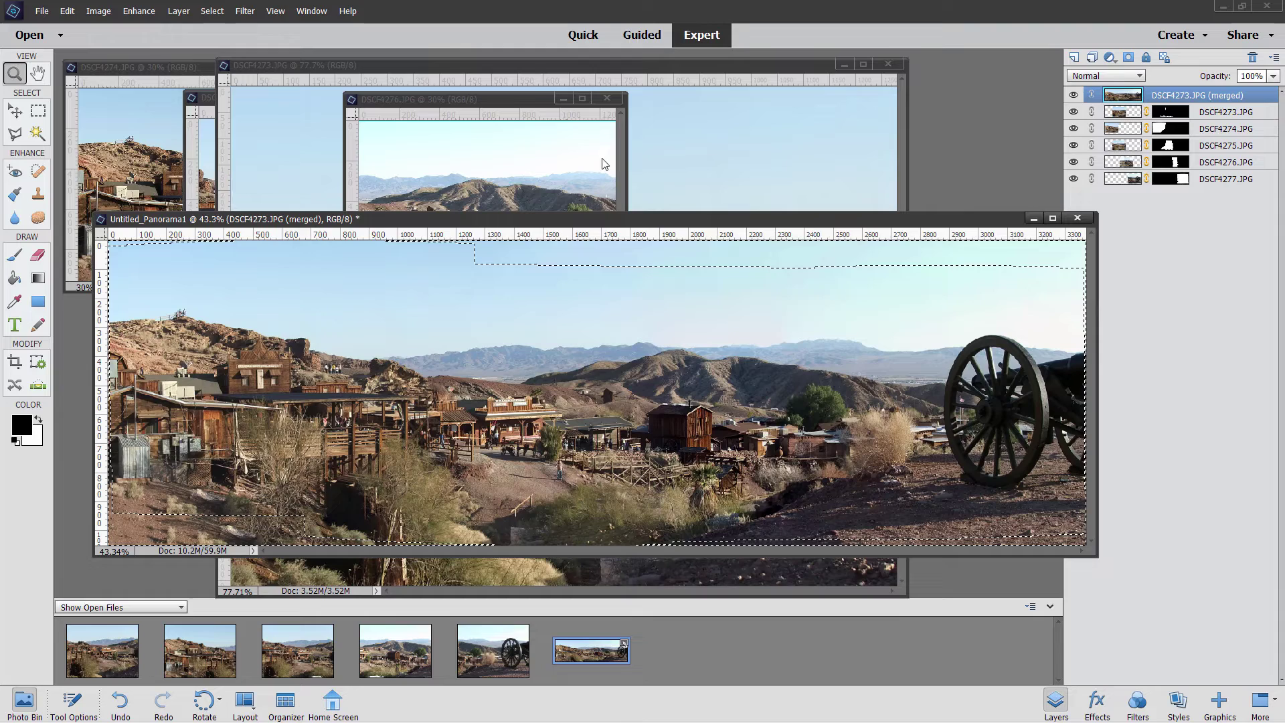
pyautogui.click(610, 100)
pyautogui.click(611, 99)
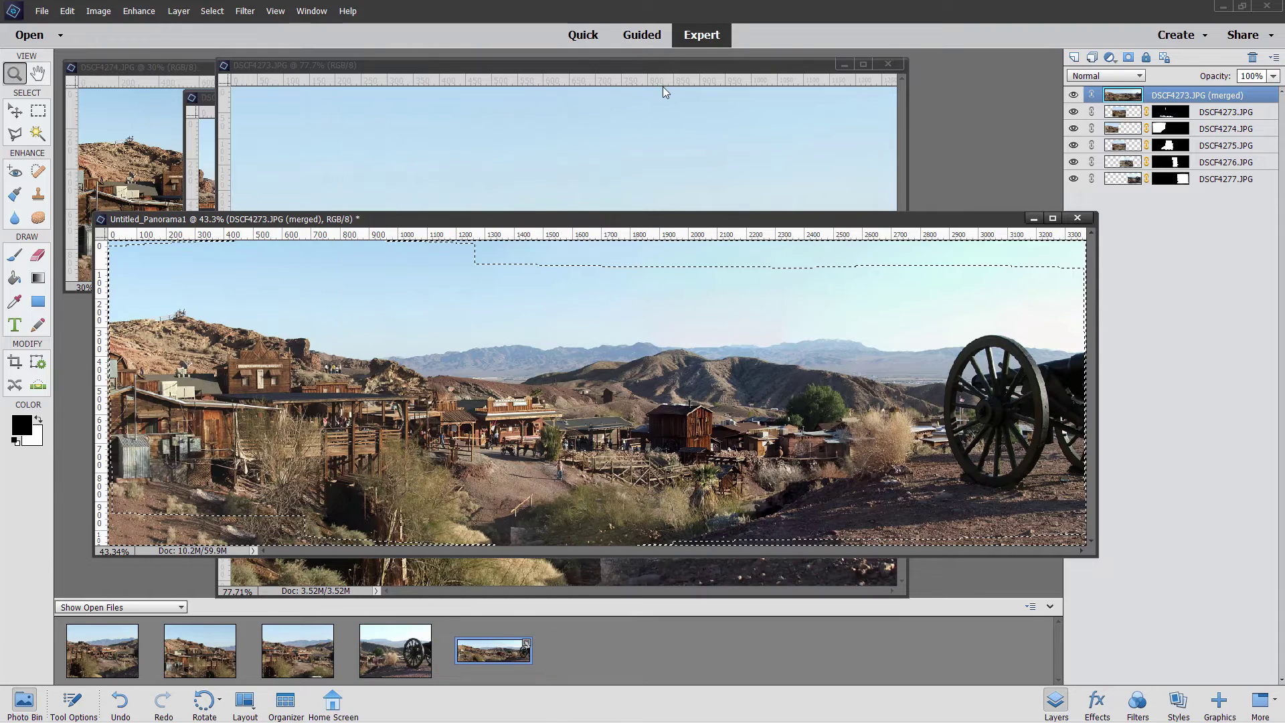
pyautogui.click(882, 65)
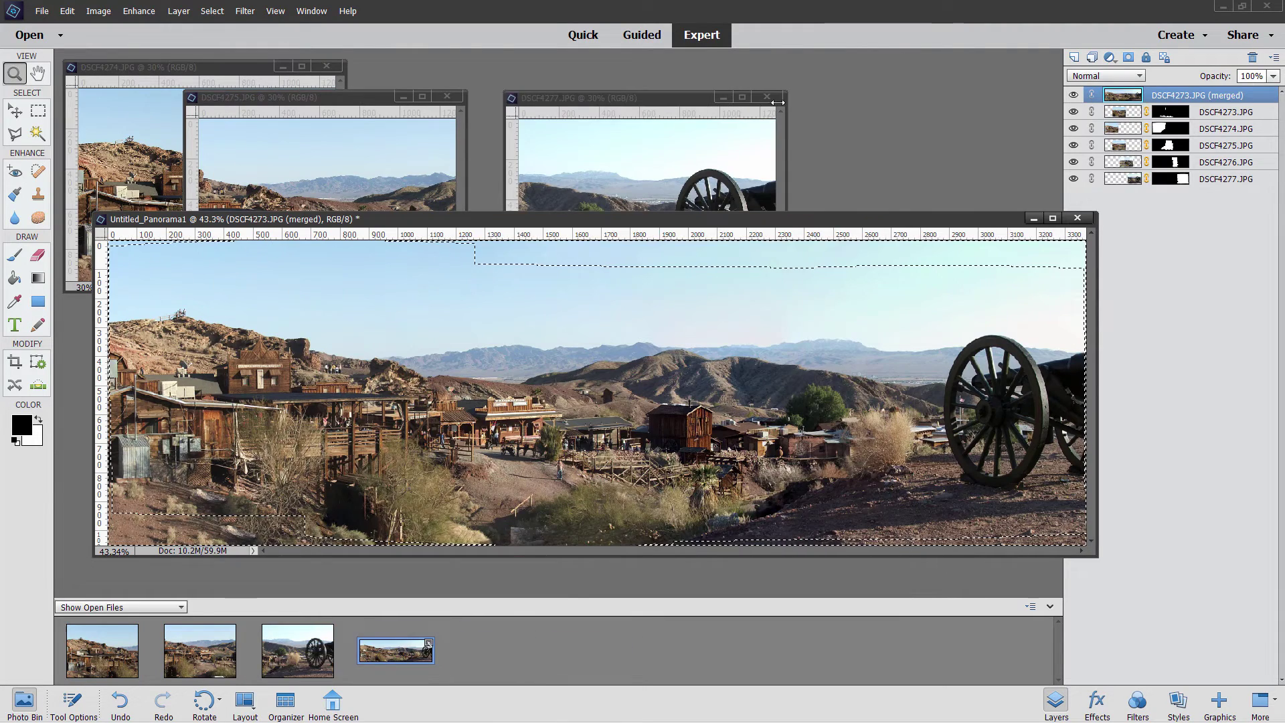
pyautogui.click(766, 97)
pyautogui.click(447, 96)
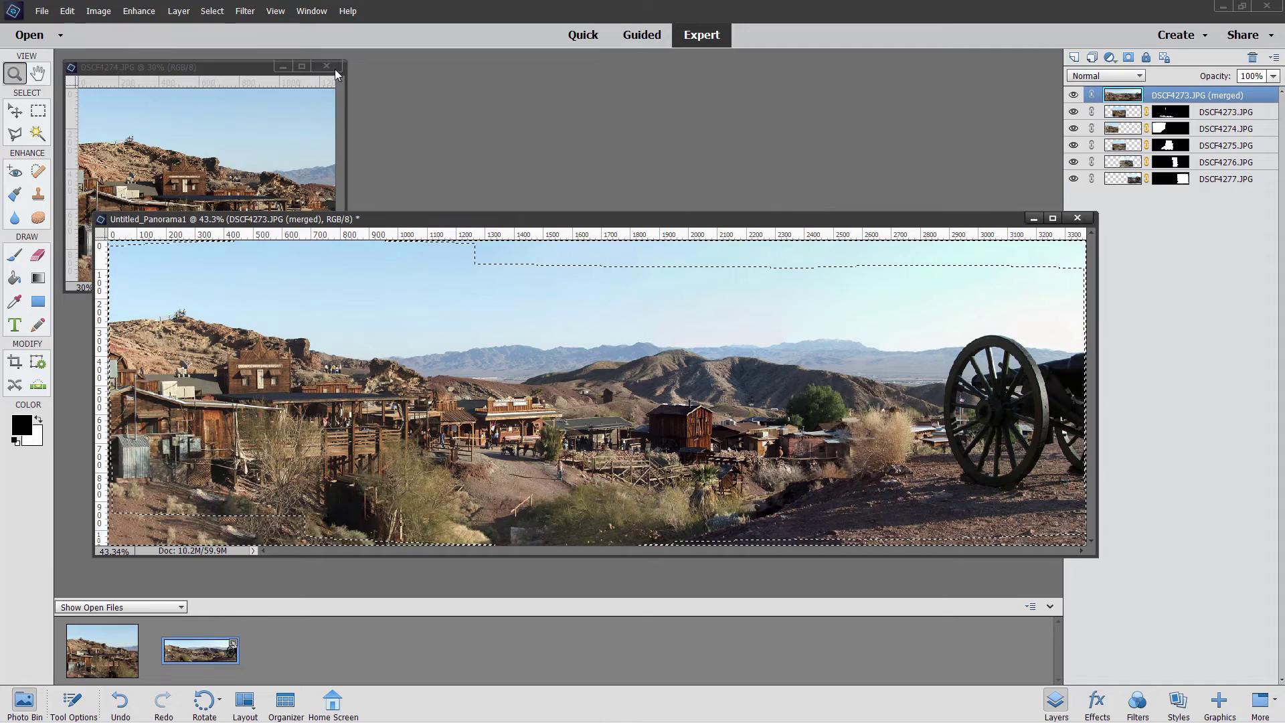
pyautogui.click(327, 66)
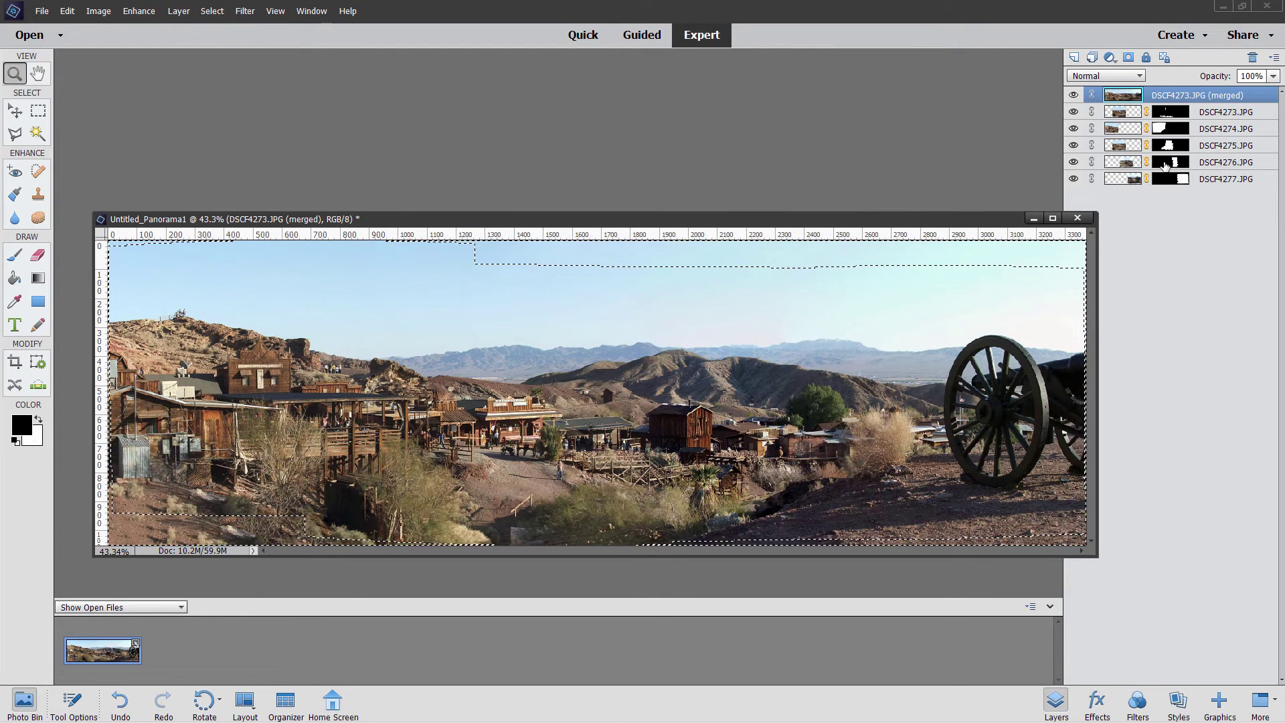
# Hide the merged panorama layer and all five source photo layers
pyautogui.click(1073, 95)
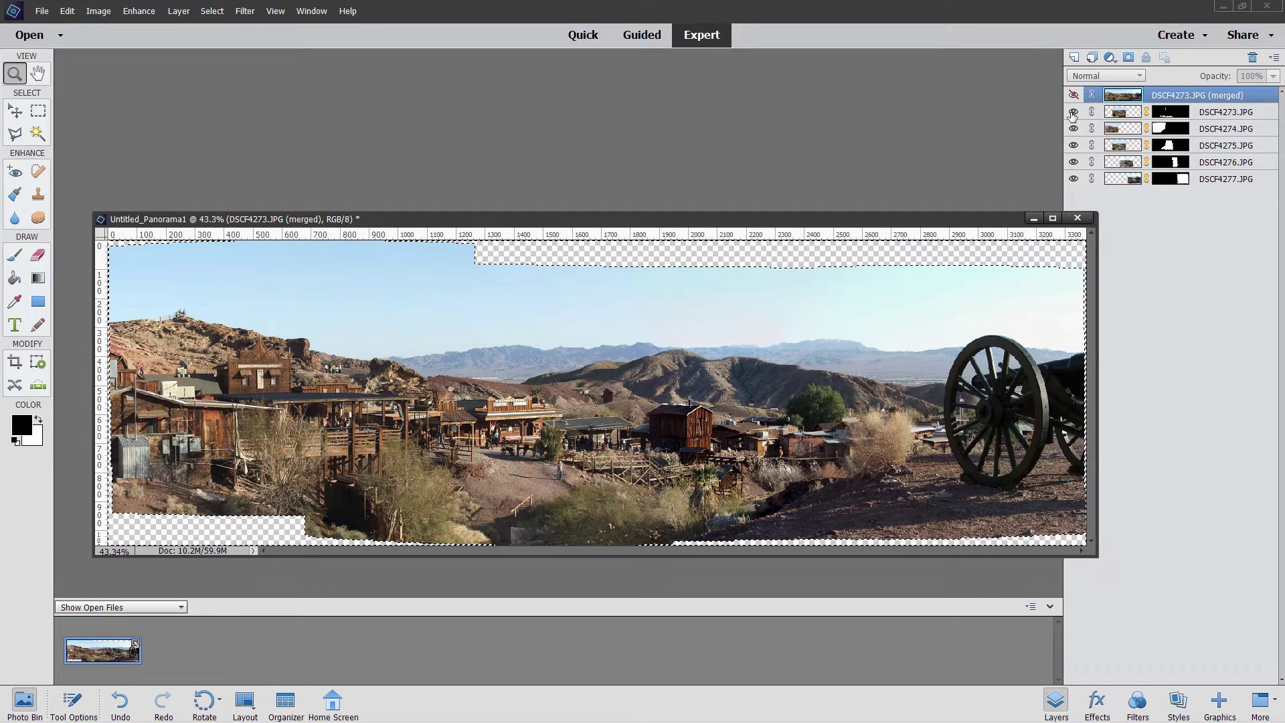
pyautogui.click(1073, 178)
pyautogui.click(1073, 162)
pyautogui.click(1073, 145)
pyautogui.click(1073, 129)
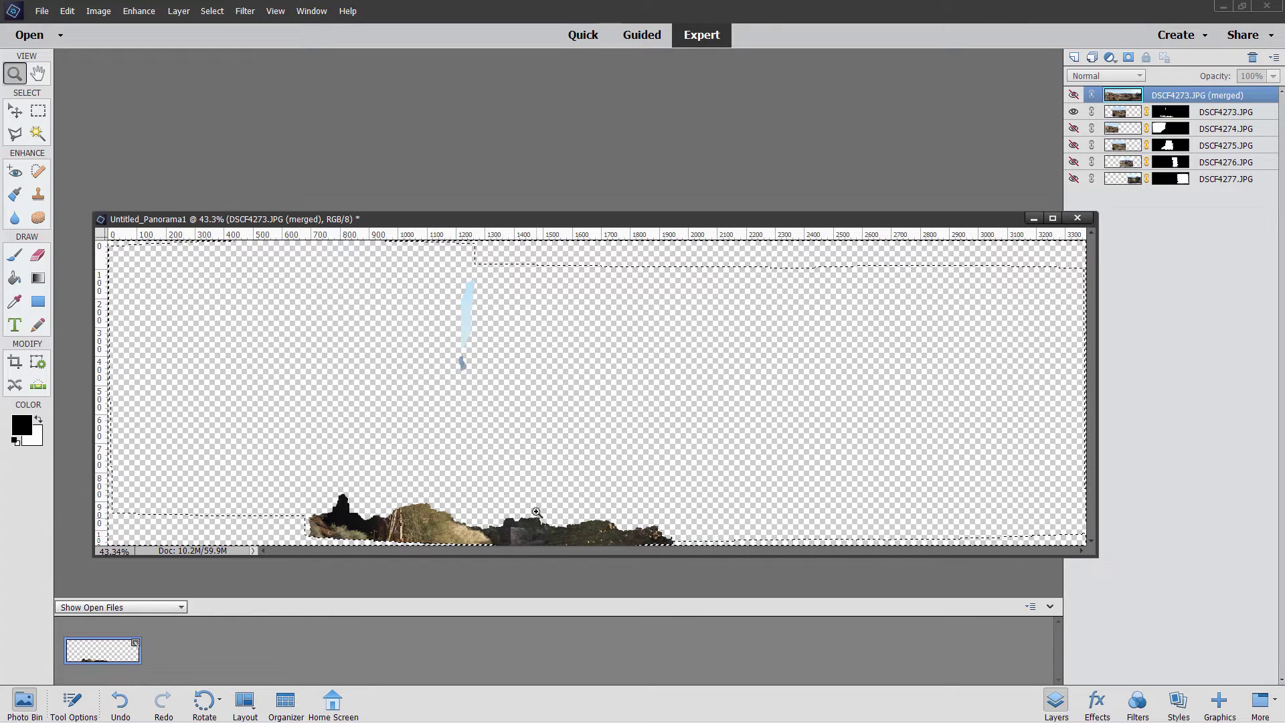
pyautogui.click(1073, 112)
# View DSCF4274 through DSCF4277 one at a time, then show only the merged layer
pyautogui.click(1073, 129)
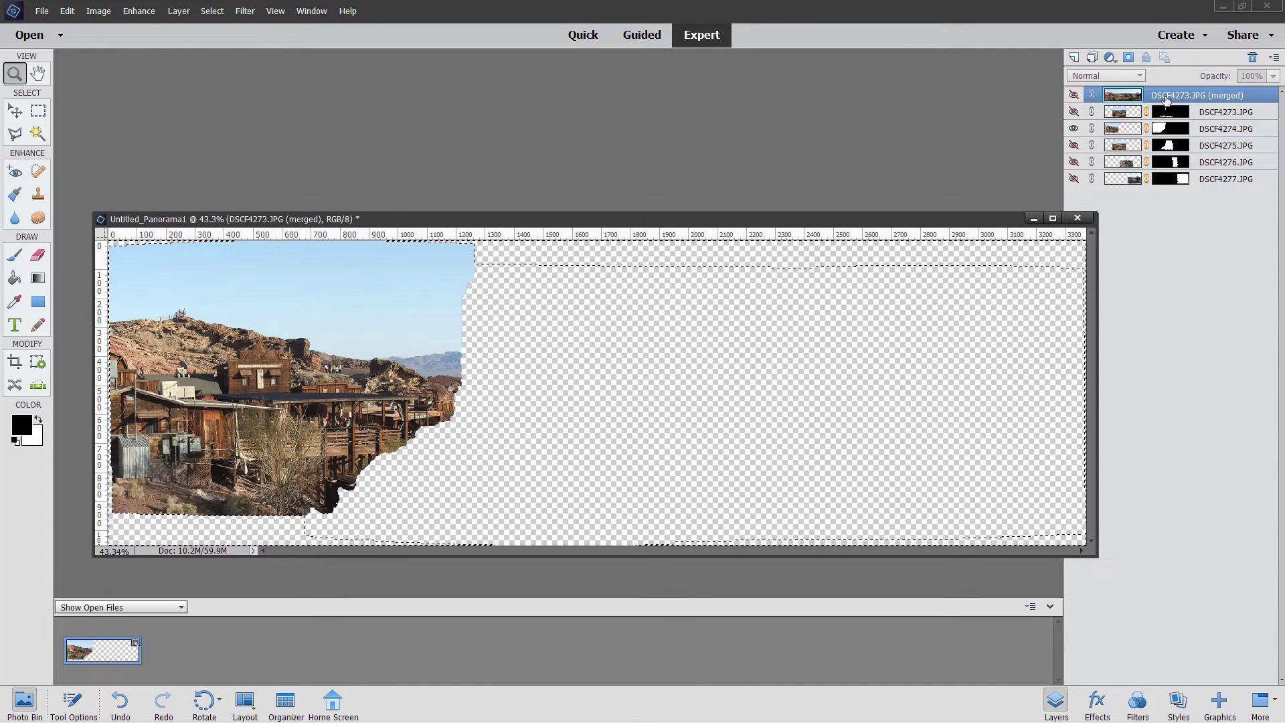
pyautogui.click(1073, 128)
pyautogui.click(1074, 145)
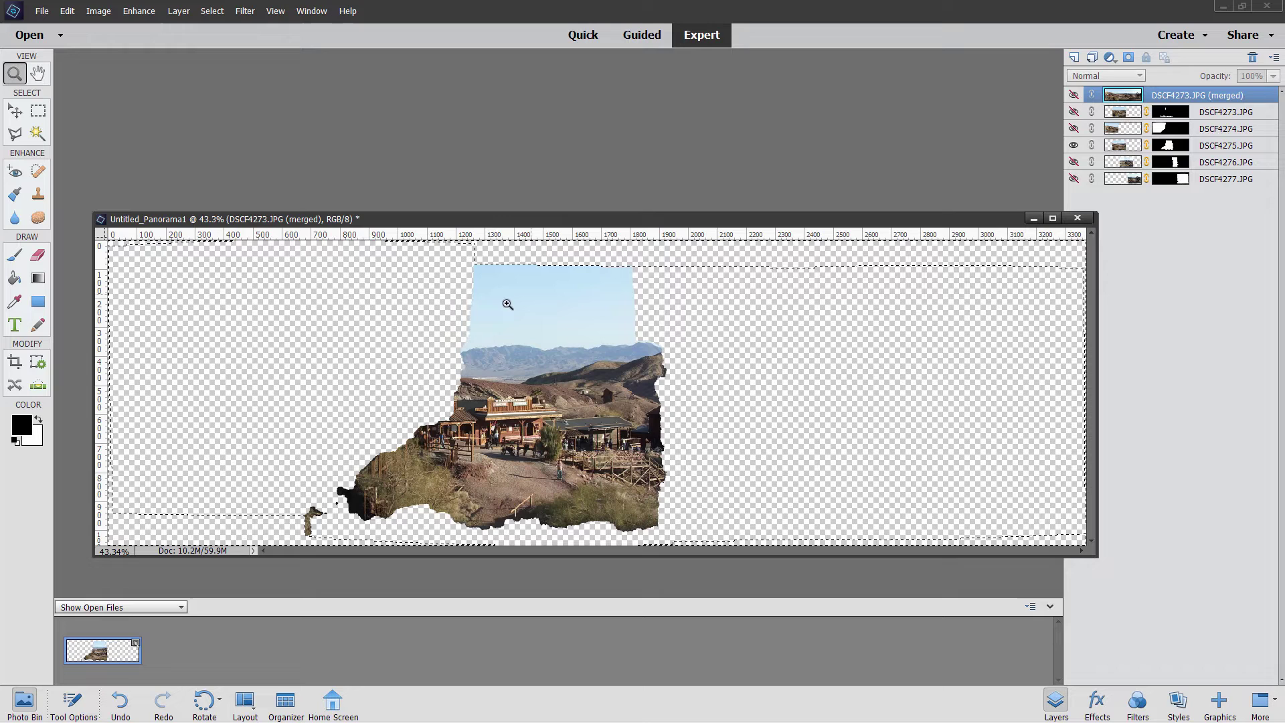
pyautogui.click(1073, 145)
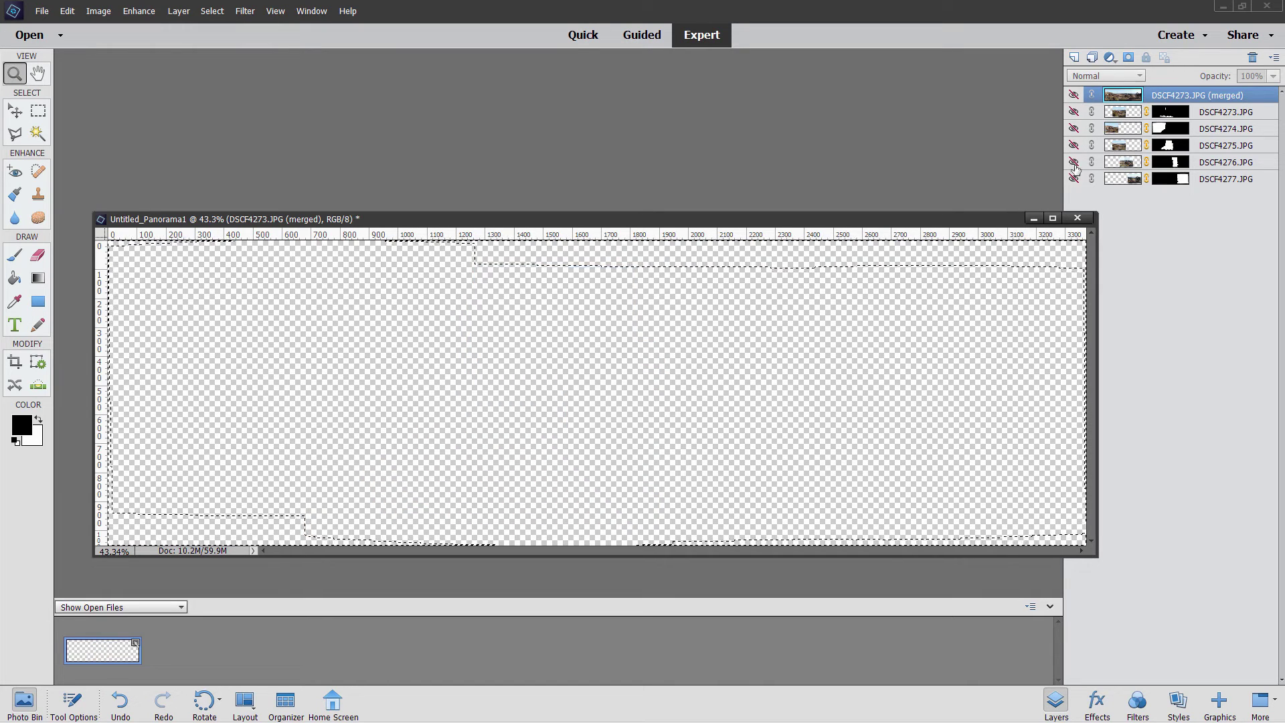
pyautogui.click(1074, 162)
pyautogui.click(1073, 163)
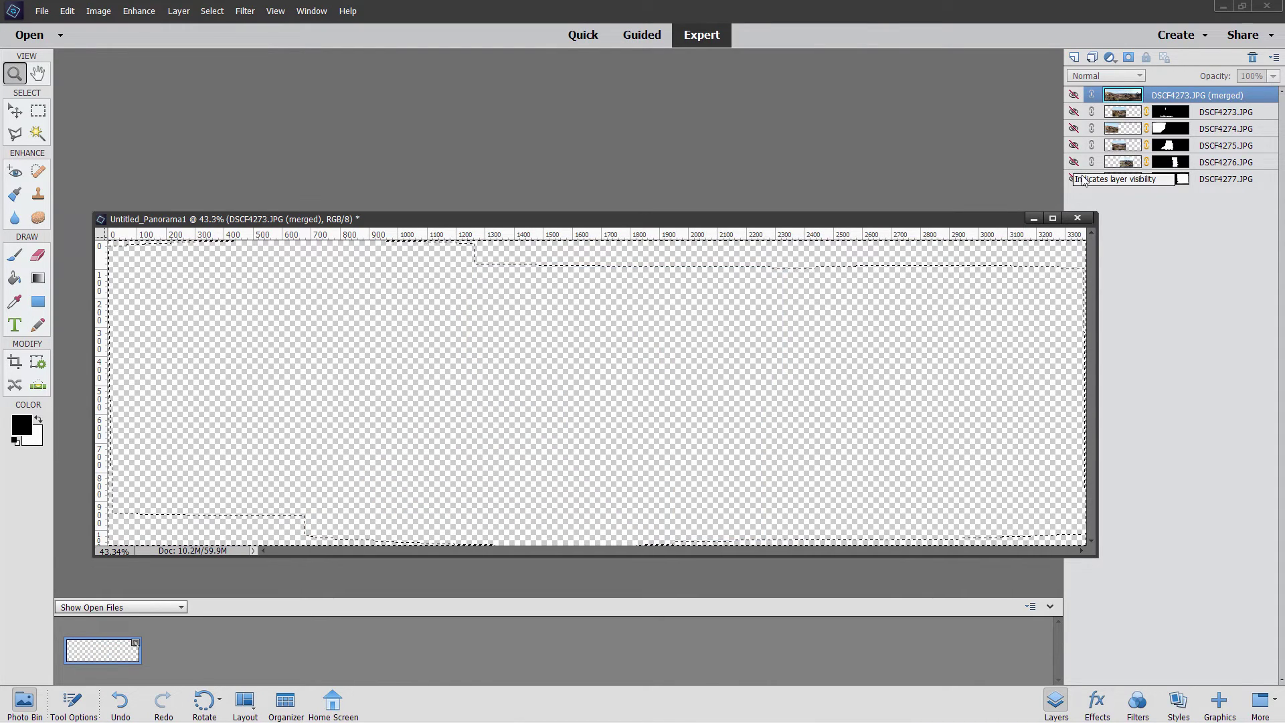
pyautogui.click(1074, 179)
pyautogui.click(1073, 179)
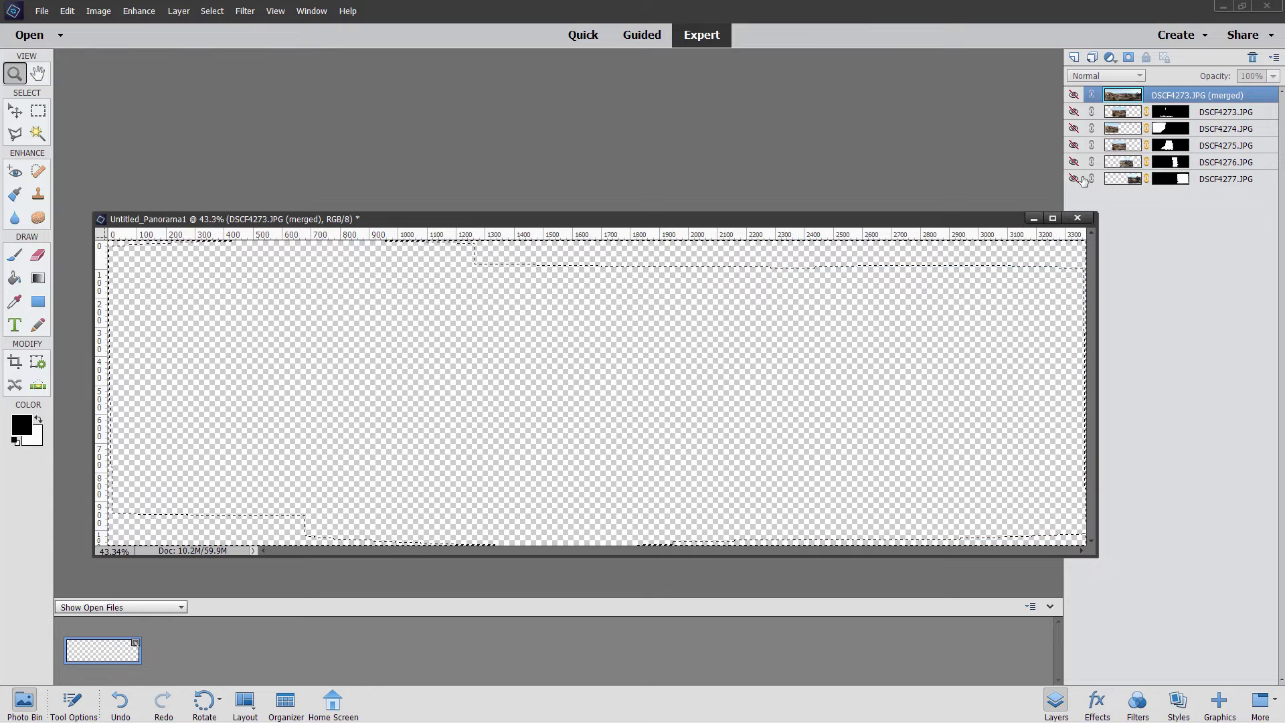
pyautogui.click(1073, 95)
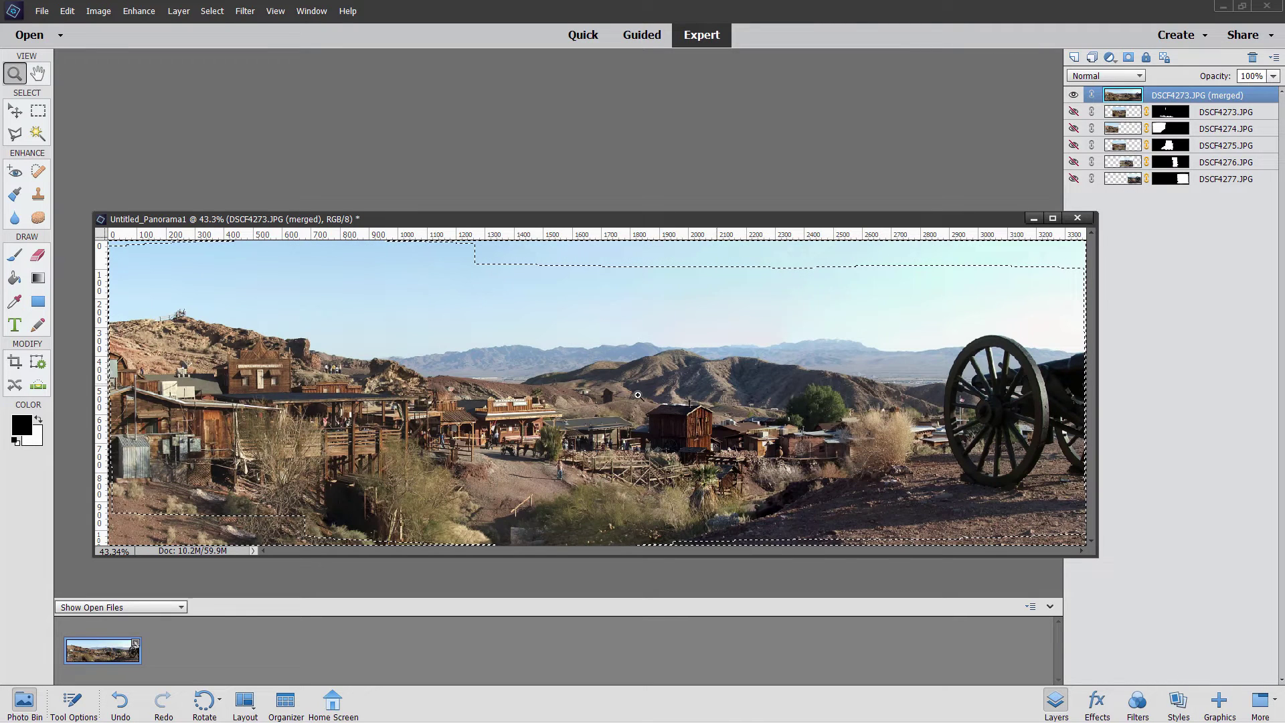
# Zoom to 200% on the lower-left seam with the repeated rock, then deselect
pyautogui.click(154, 520)
pyautogui.click(219, 529)
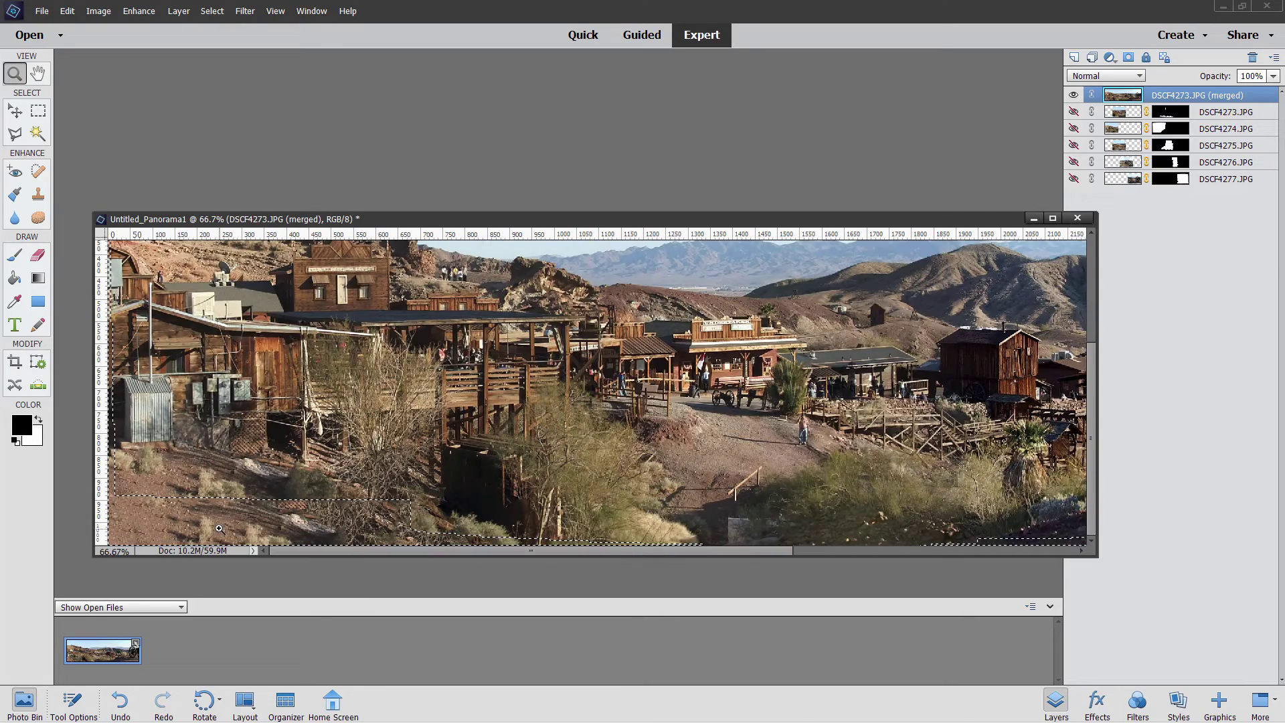
pyautogui.click(218, 528)
pyautogui.click(220, 527)
pyautogui.click(221, 525)
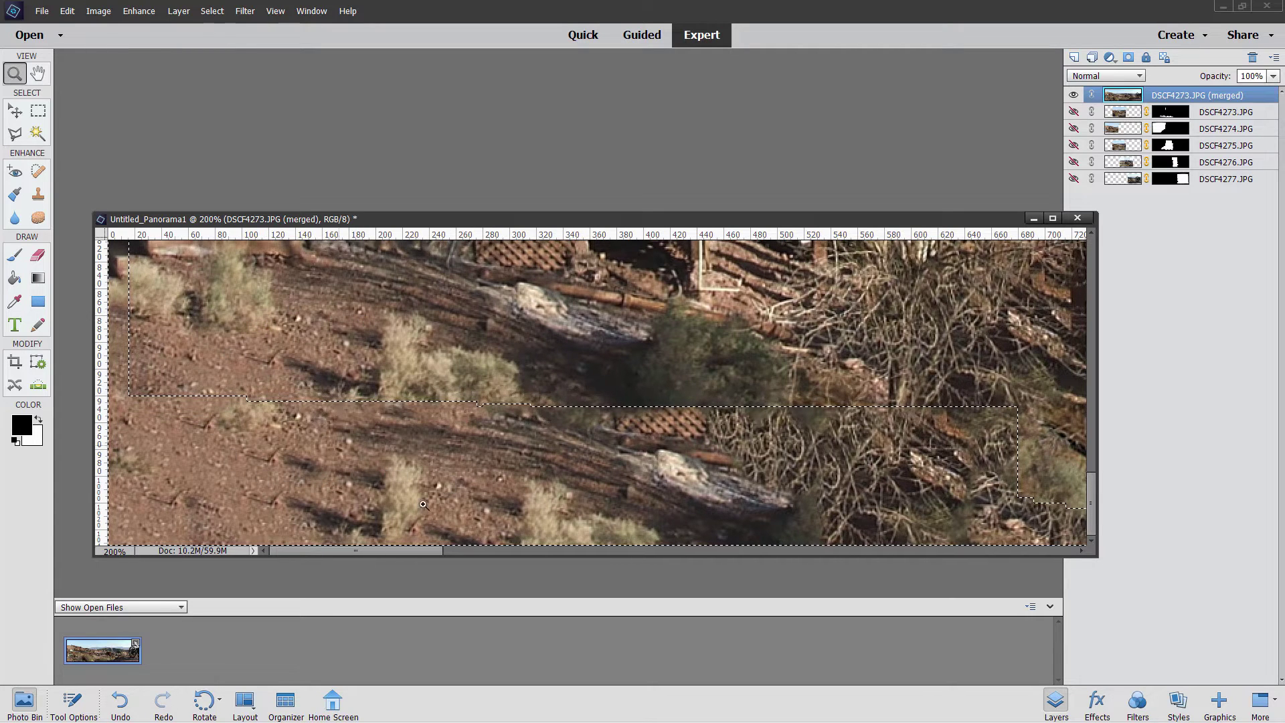
pyautogui.hotkey('ctrl', 'd')
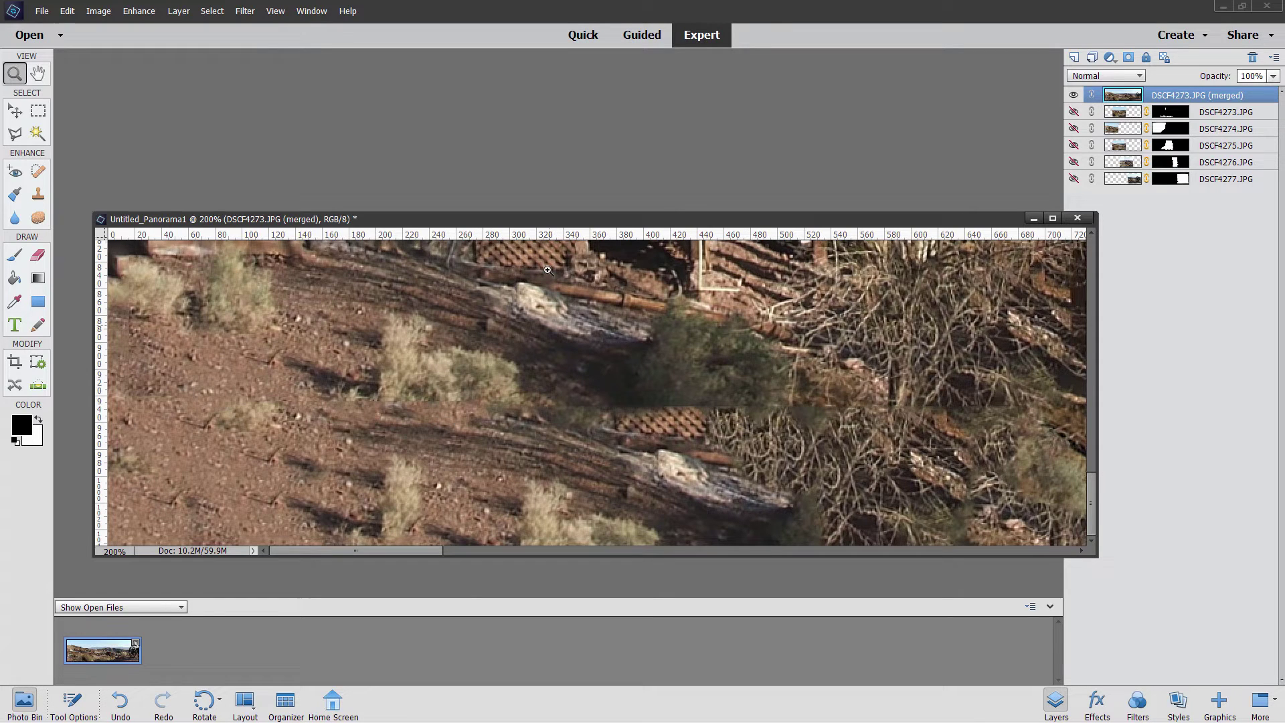
# Move the panorama window higher and stretch it taller to show more of the seam
pyautogui.moveTo(541, 224); pyautogui.dragTo(527, 89)
pyautogui.moveTo(606, 419); pyautogui.dragTo(605, 590)
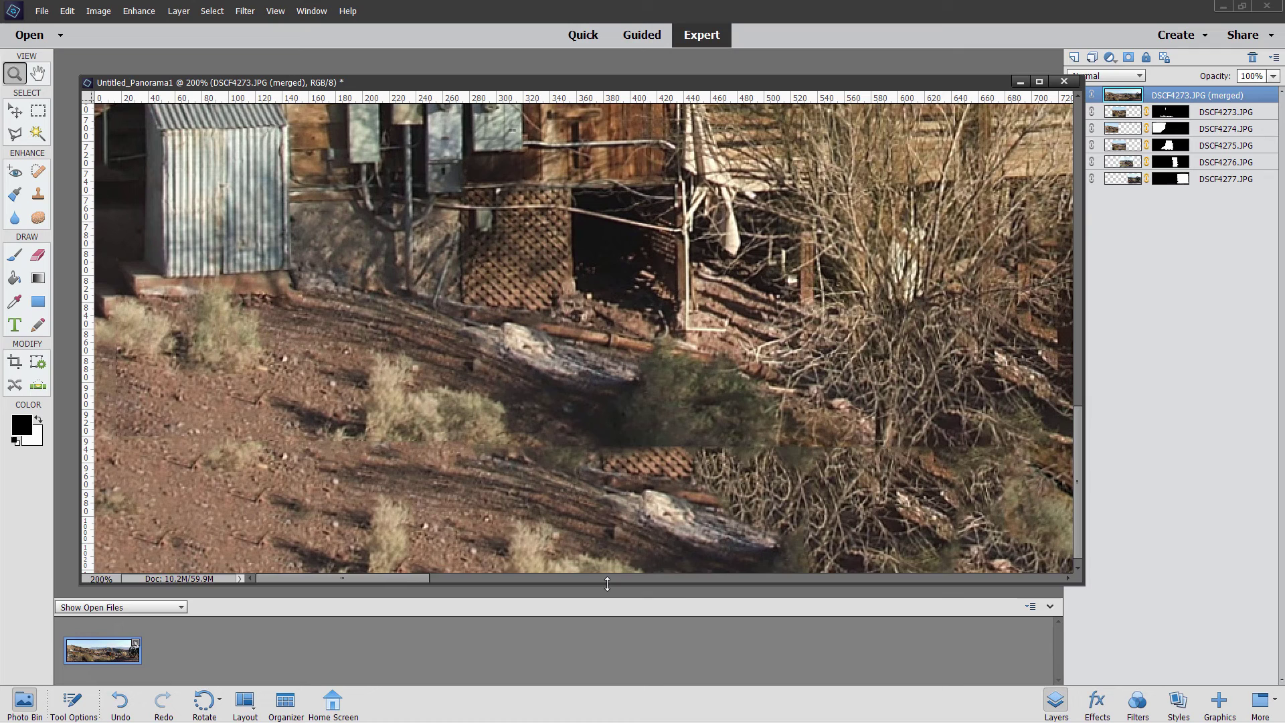
pyautogui.moveTo(1075, 443); pyautogui.dragTo(1076, 448)
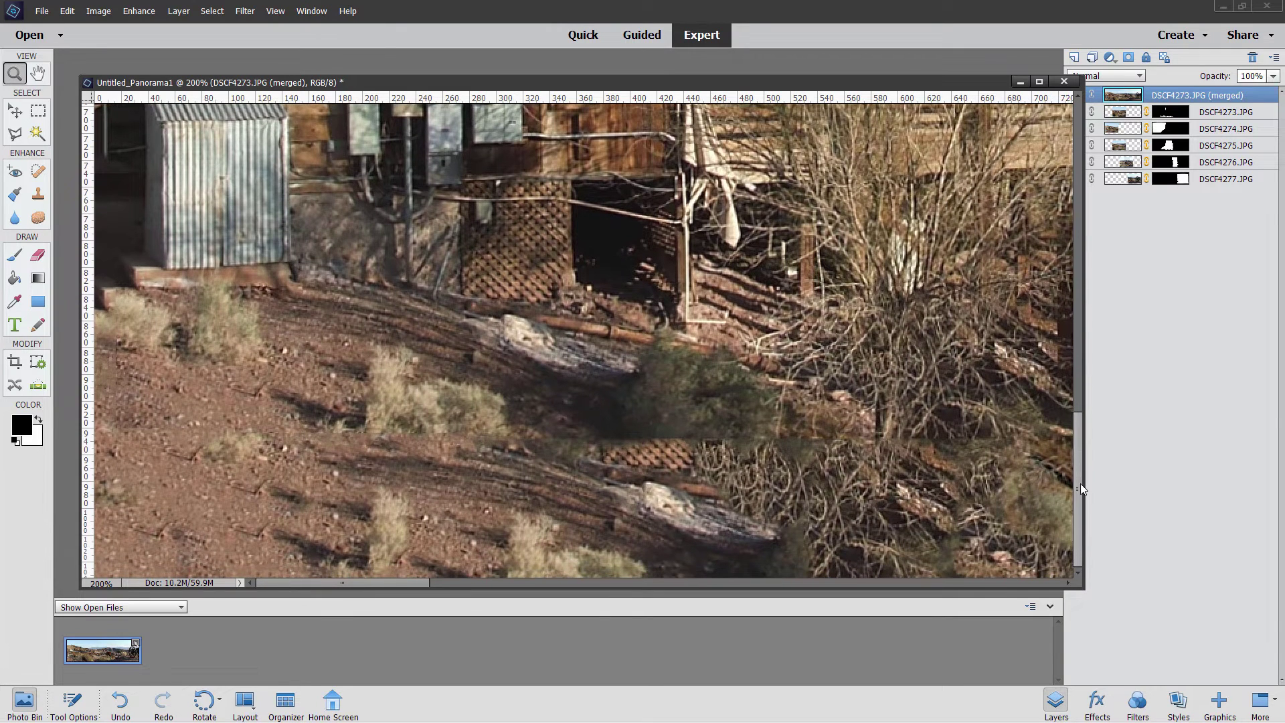
# With Clone Stamp, sample the bush and paint it over the lattice seam and light blob
pyautogui.click(38, 194)
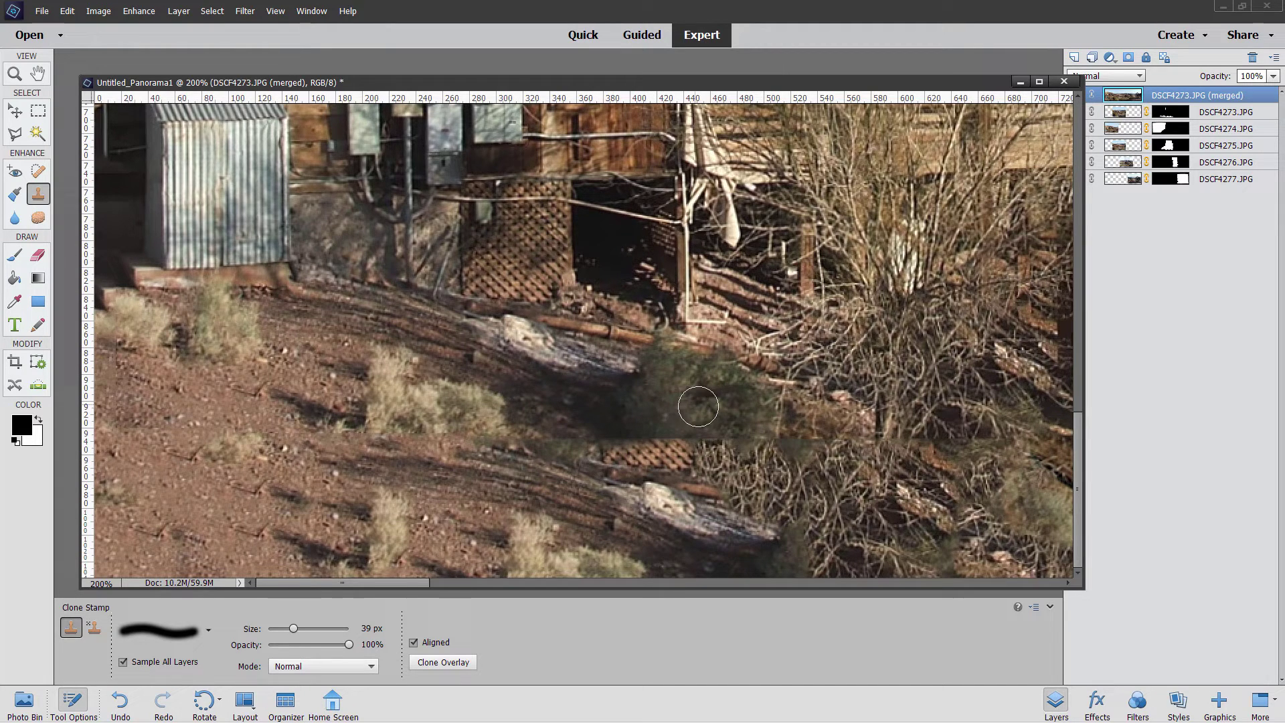
pyautogui.press('alt')
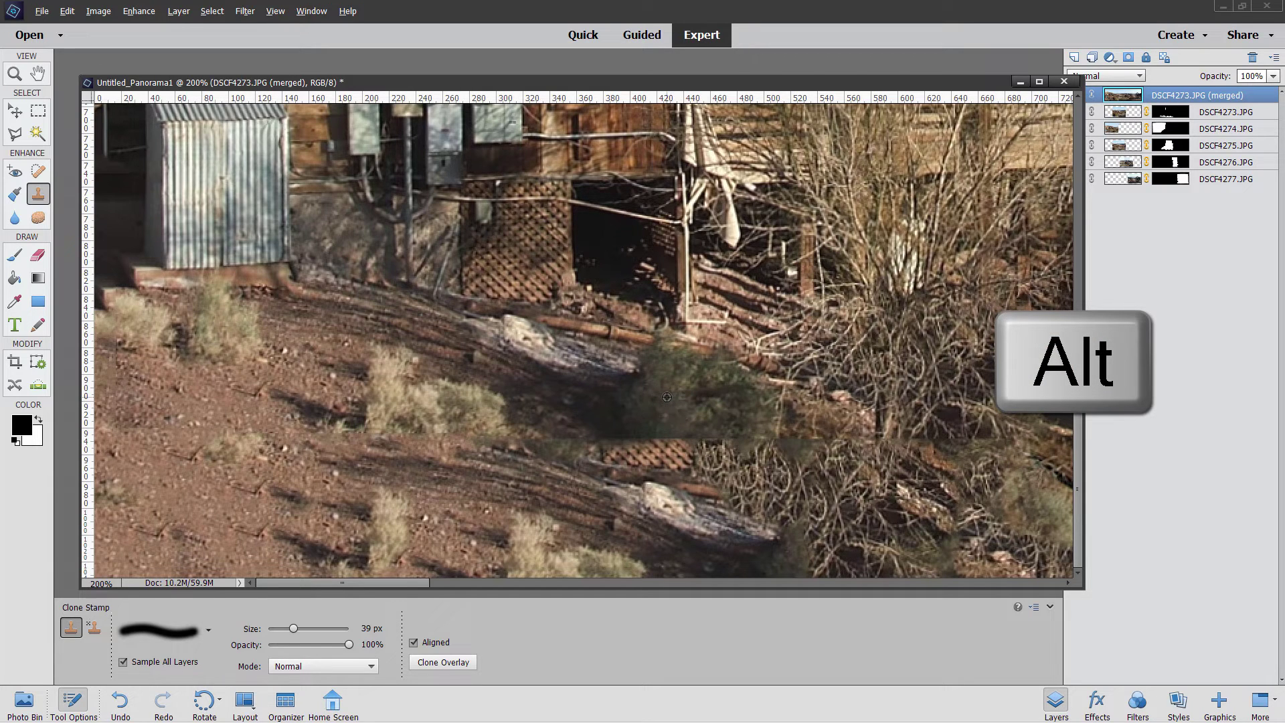
pyautogui.keyDown('alt'); pyautogui.click(666, 397); pyautogui.keyUp('alt')
pyautogui.moveTo(664, 441)
pyautogui.mouseDown()
pyautogui.moveTo(690, 463)
pyautogui.moveTo(647, 444)
pyautogui.moveTo(607, 455)
pyautogui.moveTo(702, 435)
pyautogui.mouseUp()
pyautogui.moveTo(630, 411); pyautogui.dragTo(621, 403)
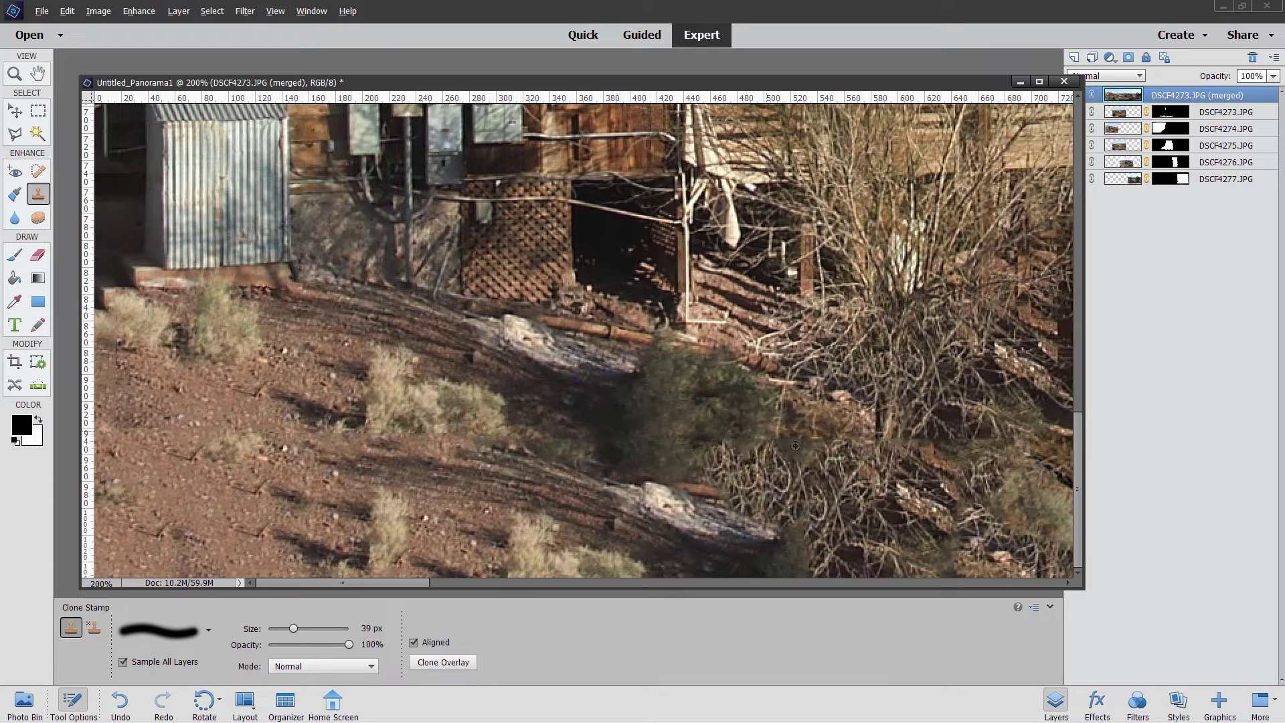
# Resample twig texture, blend the twigs along the seam, and begin covering the lower rock
pyautogui.keyDown('alt'); pyautogui.click(765, 472); pyautogui.keyUp('alt')
pyautogui.moveTo(767, 452)
pyautogui.mouseDown()
pyautogui.moveTo(740, 416)
pyautogui.moveTo(781, 452)
pyautogui.moveTo(769, 402)
pyautogui.mouseUp()
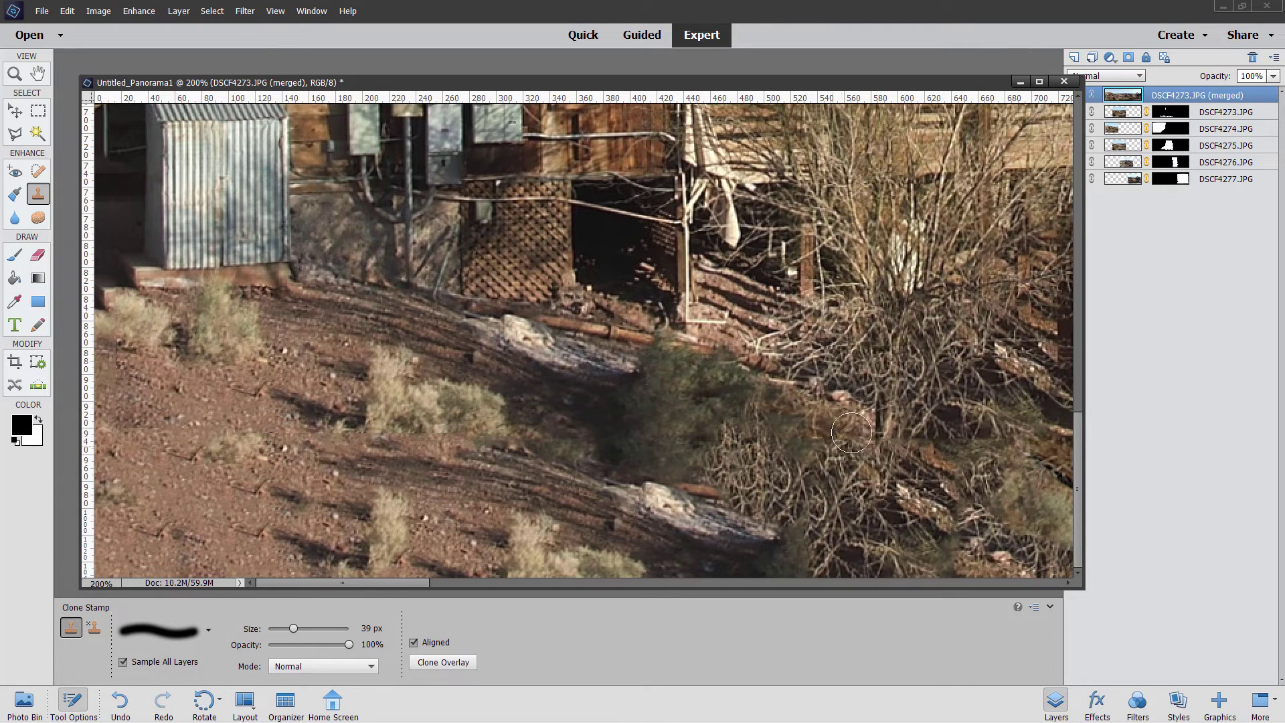
pyautogui.moveTo(851, 432)
pyautogui.mouseDown()
pyautogui.moveTo(863, 455)
pyautogui.moveTo(927, 481)
pyautogui.moveTo(936, 436)
pyautogui.moveTo(911, 449)
pyautogui.moveTo(917, 462)
pyautogui.mouseUp()
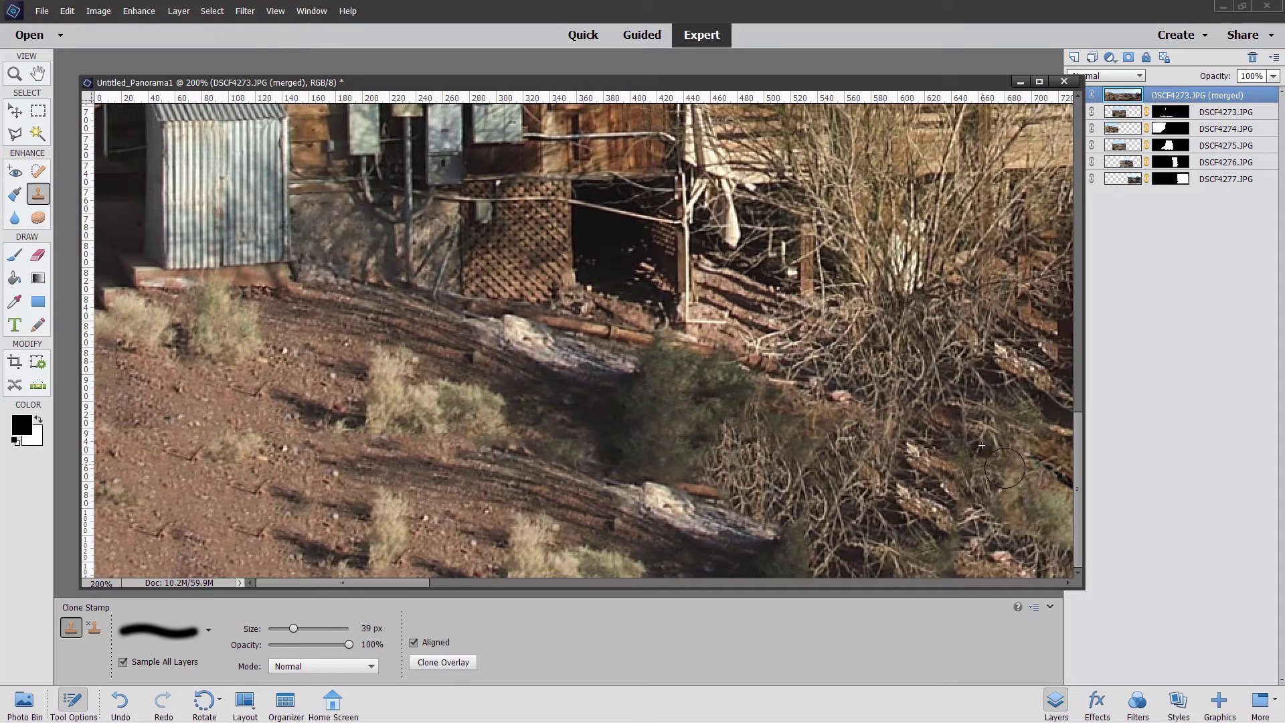
pyautogui.moveTo(1010, 477)
pyautogui.mouseDown()
pyautogui.moveTo(851, 464)
pyautogui.moveTo(910, 444)
pyautogui.moveTo(866, 425)
pyautogui.moveTo(878, 433)
pyautogui.moveTo(863, 485)
pyautogui.moveTo(829, 492)
pyautogui.moveTo(803, 440)
pyautogui.moveTo(806, 472)
pyautogui.mouseUp()
pyautogui.moveTo(649, 515)
pyautogui.mouseDown()
pyautogui.moveTo(676, 490)
pyautogui.moveTo(648, 492)
pyautogui.moveTo(532, 341)
pyautogui.moveTo(636, 491)
pyautogui.moveTo(681, 519)
pyautogui.moveTo(716, 509)
pyautogui.moveTo(643, 500)
pyautogui.moveTo(675, 501)
pyautogui.moveTo(662, 523)
pyautogui.moveTo(776, 527)
pyautogui.mouseUp()
# Sample nearby dirt and clone it over the duplicated lower rock's left end
pyautogui.keyDown('alt'); pyautogui.click(613, 508); pyautogui.keyUp('alt')
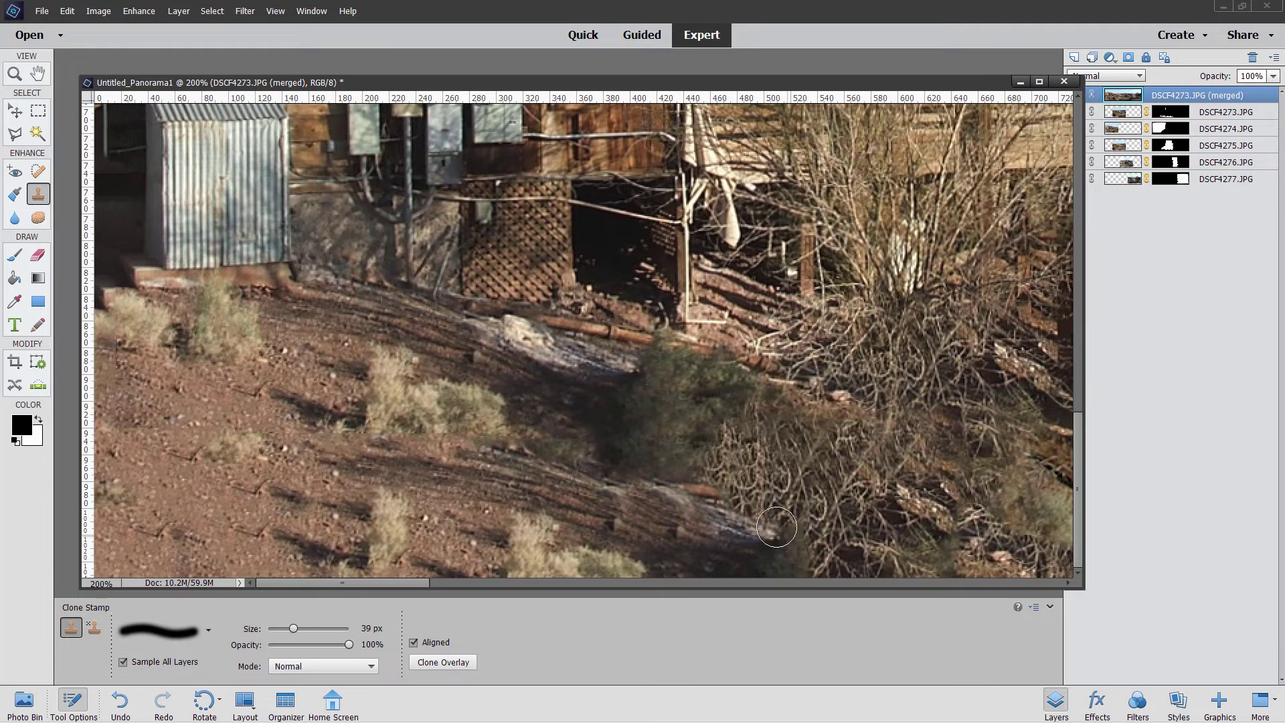
pyautogui.keyDown('alt'); pyautogui.click(636, 531); pyautogui.keyUp('alt')
pyautogui.moveTo(656, 532)
pyautogui.mouseDown()
pyautogui.moveTo(692, 547)
pyautogui.moveTo(712, 530)
pyautogui.moveTo(642, 528)
pyautogui.mouseUp()
# Clone dirt over the bush top and the dark shadows on the slope
pyautogui.moveTo(502, 522)
pyautogui.mouseDown()
pyautogui.moveTo(546, 529)
pyautogui.moveTo(581, 498)
pyautogui.moveTo(574, 477)
pyautogui.mouseUp()
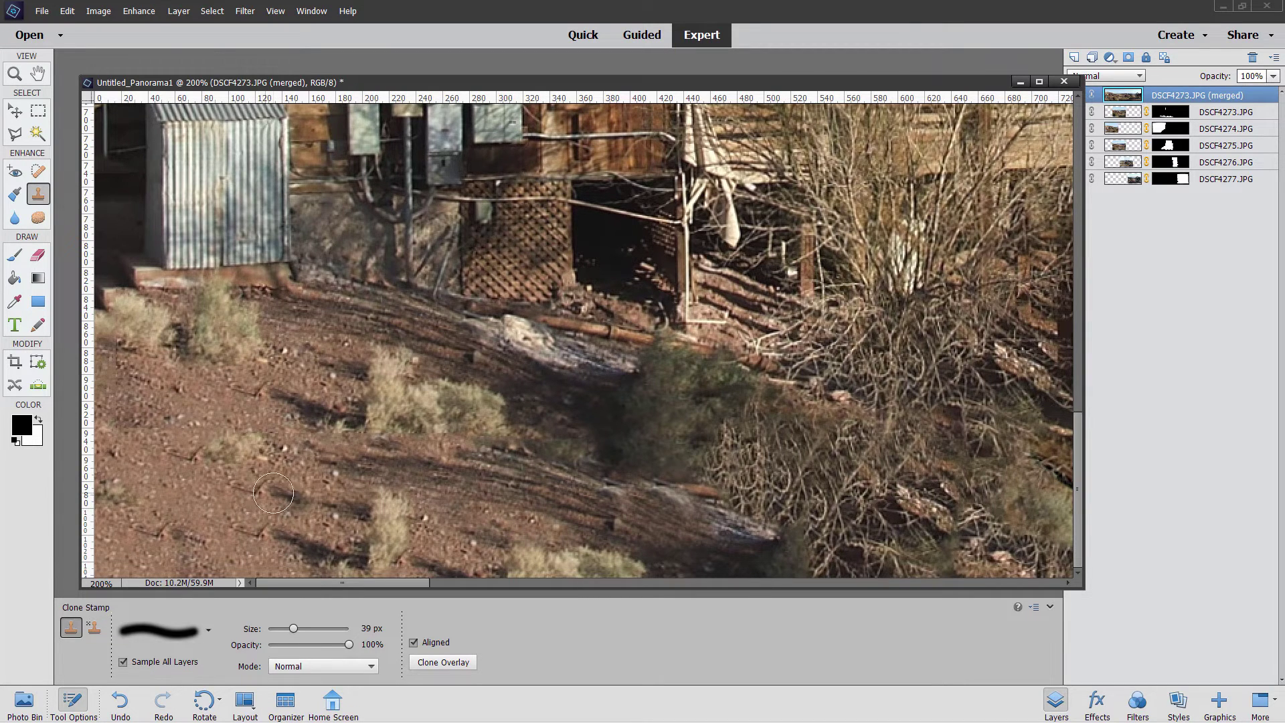
pyautogui.moveTo(273, 493); pyautogui.dragTo(415, 519)
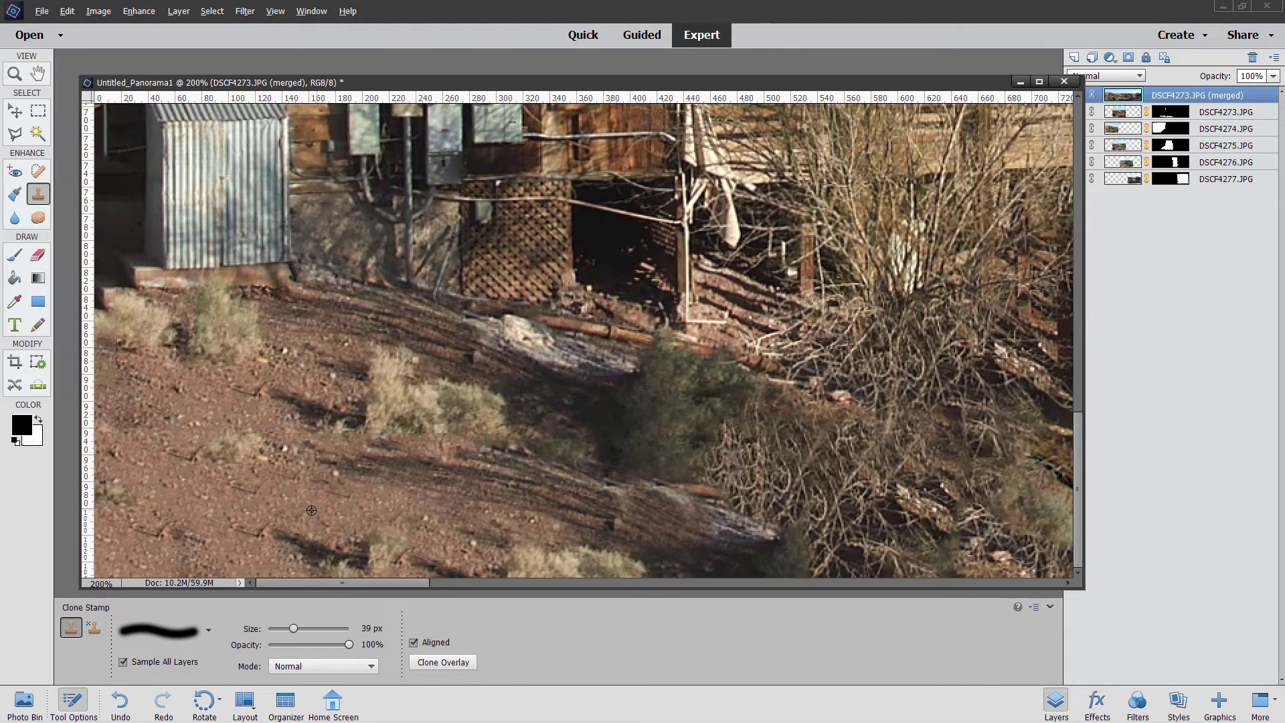
pyautogui.moveTo(300, 523); pyautogui.dragTo(279, 533)
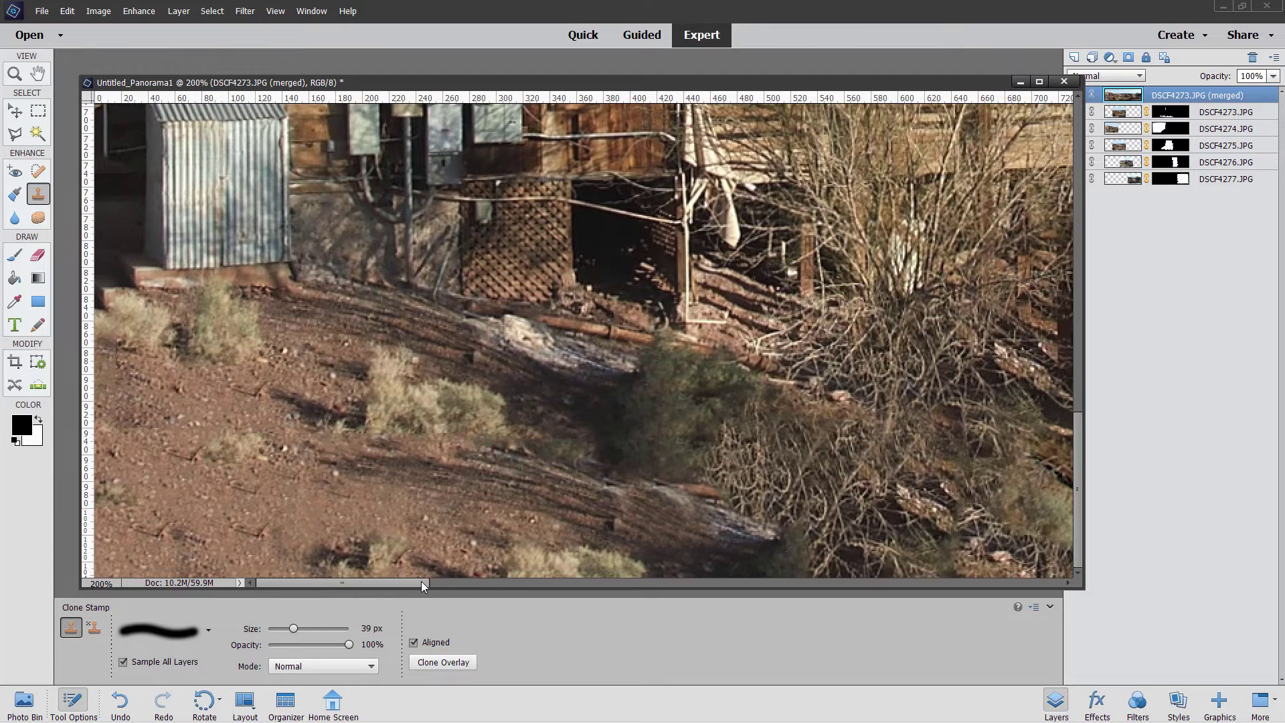
# Clone bush texture over the seam at the bush beside the wooden structure
pyautogui.moveTo(420, 581); pyautogui.dragTo(539, 584)
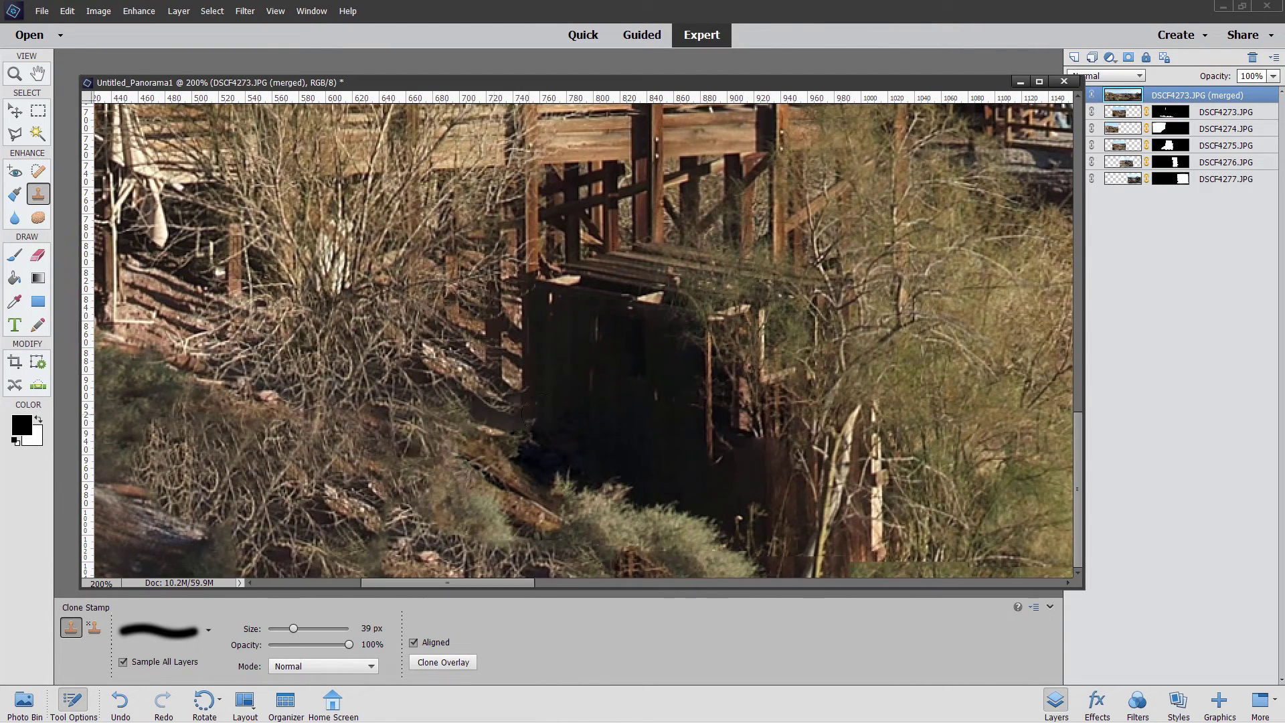
pyautogui.moveTo(545, 472)
pyautogui.mouseDown()
pyautogui.moveTo(553, 516)
pyautogui.moveTo(529, 505)
pyautogui.mouseUp()
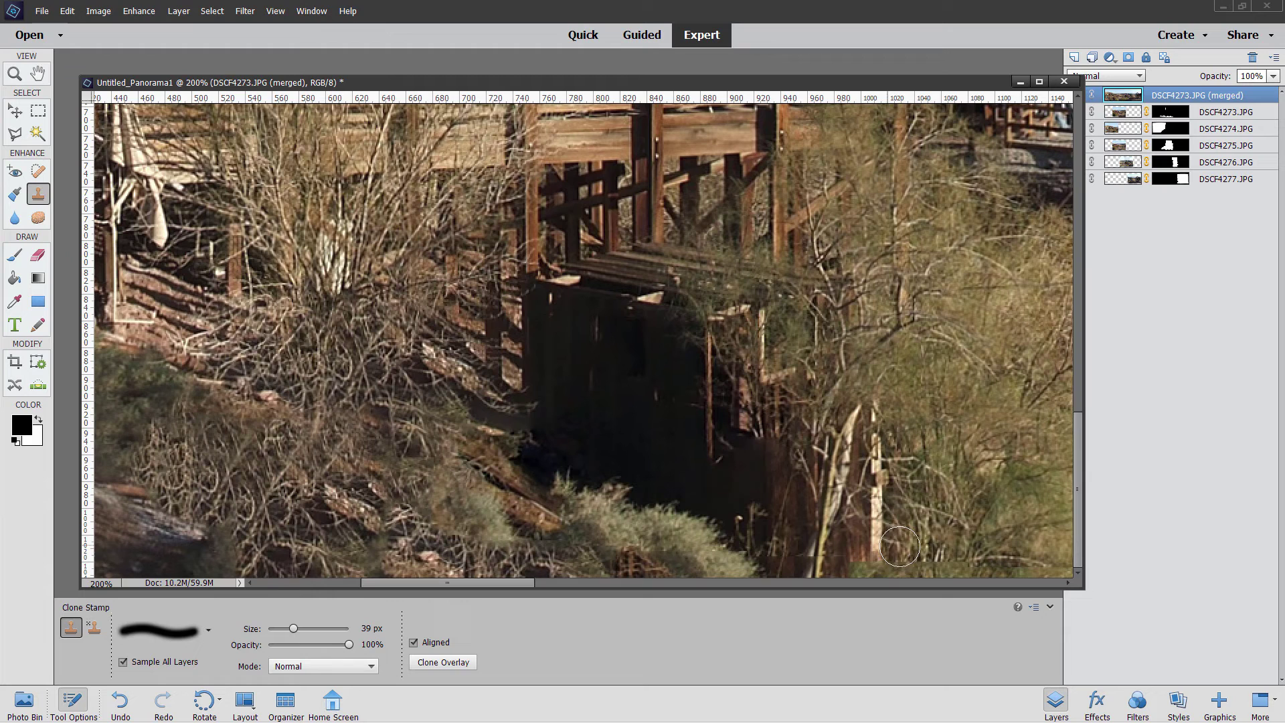
pyautogui.moveTo(515, 583); pyautogui.dragTo(565, 585)
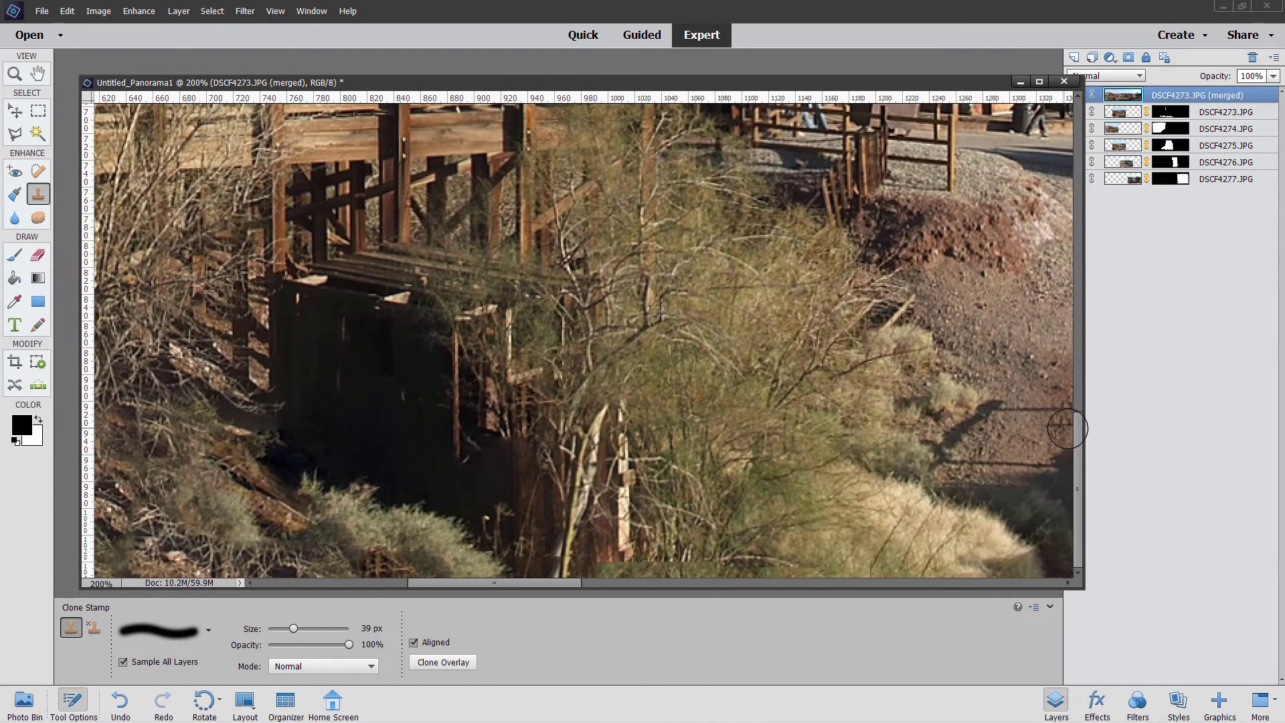
# Clone the pale post downward so it reaches the image's bottom edge
pyautogui.keyDown('alt'); pyautogui.click(622, 524); pyautogui.keyUp('alt')
pyautogui.moveTo(622, 556); pyautogui.dragTo(748, 565)
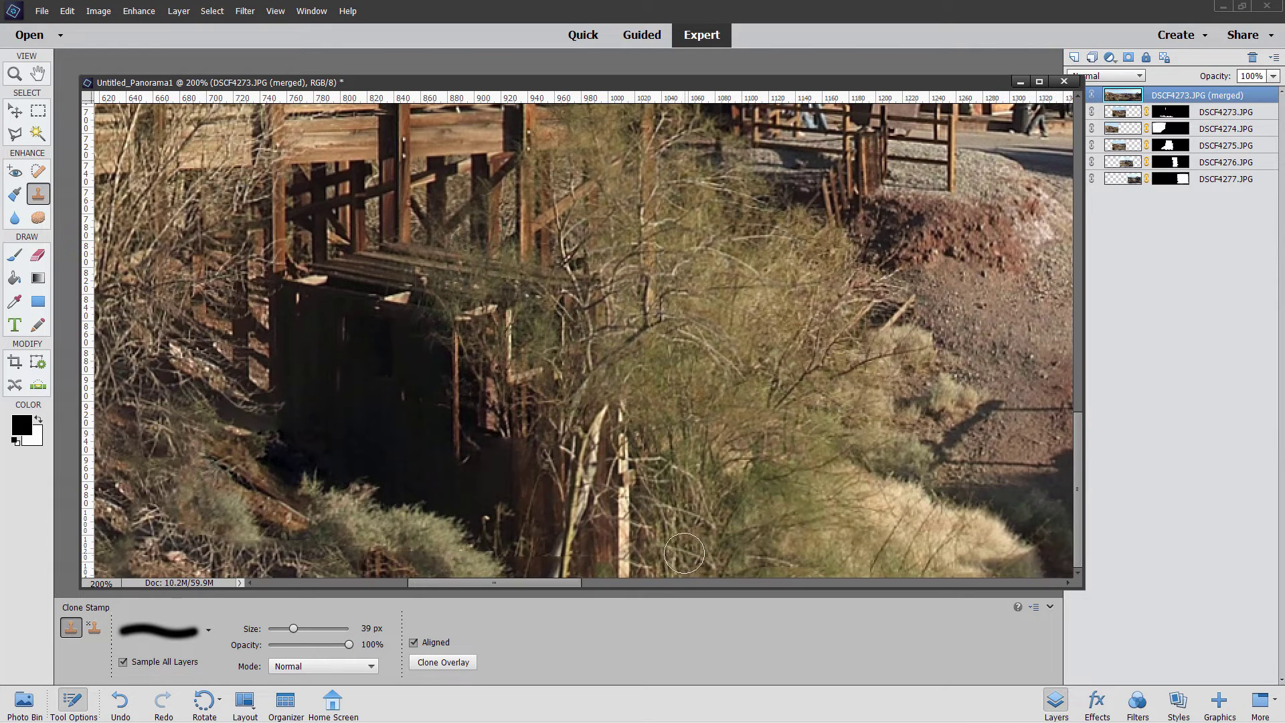
pyautogui.moveTo(561, 584); pyautogui.dragTo(685, 582)
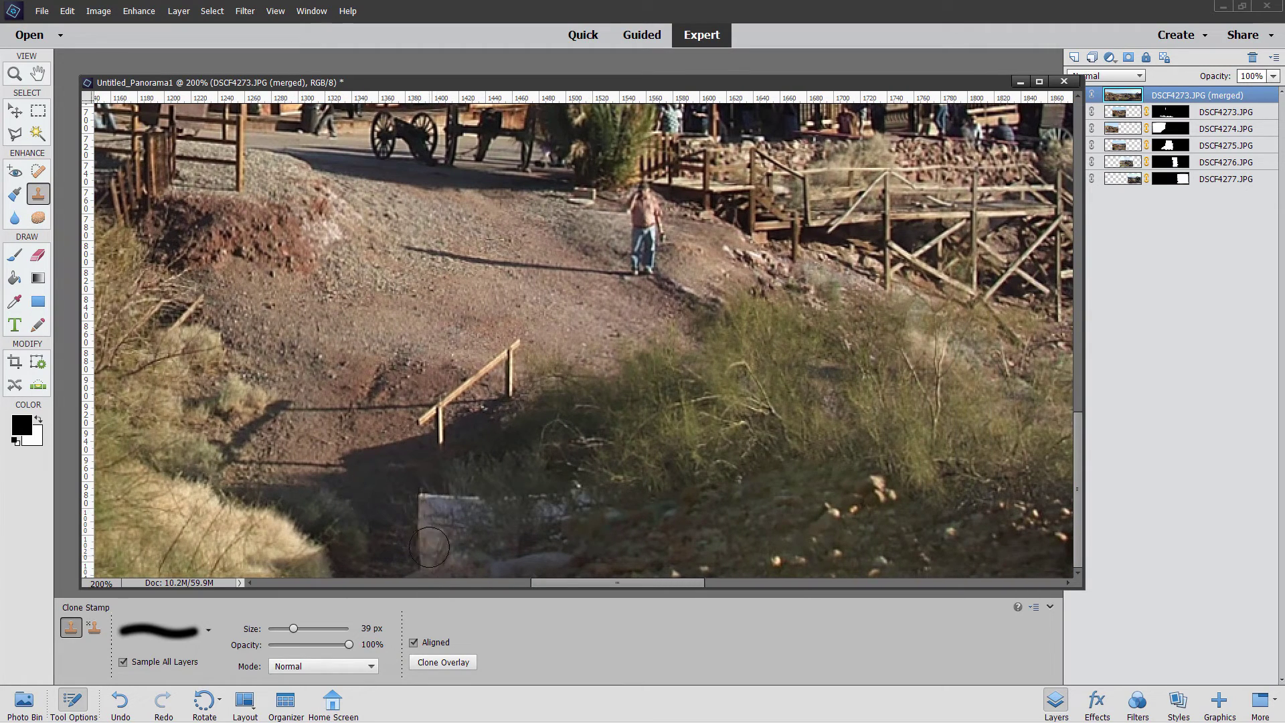
# Clone out the post stub over the stone block, then paint gravel over the pale rock by the cannon
pyautogui.moveTo(439, 514); pyautogui.dragTo(439, 484)
pyautogui.moveTo(632, 581); pyautogui.dragTo(1105, 584)
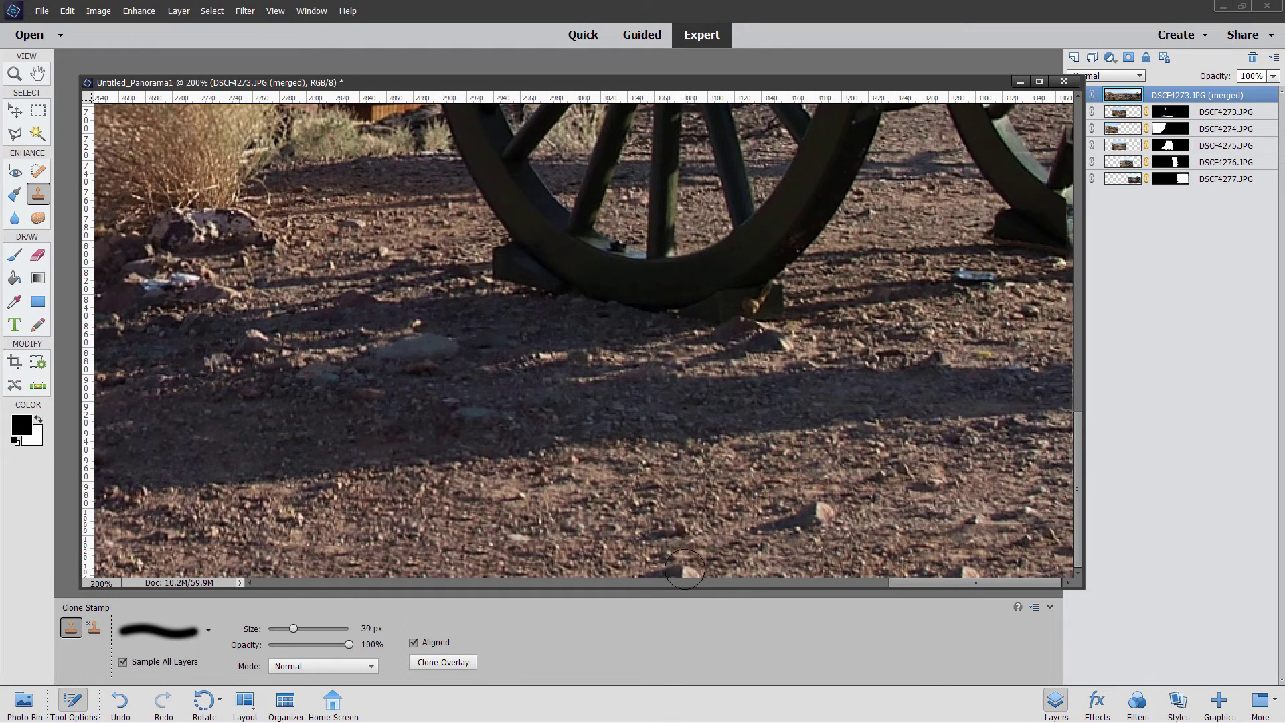
pyautogui.moveTo(810, 559); pyautogui.dragTo(823, 559)
pyautogui.hotkey('ctrl', 'z')
pyautogui.keyDown('alt'); pyautogui.click(598, 553); pyautogui.keyUp('alt')
pyautogui.moveTo(693, 563); pyautogui.dragTo(667, 569)
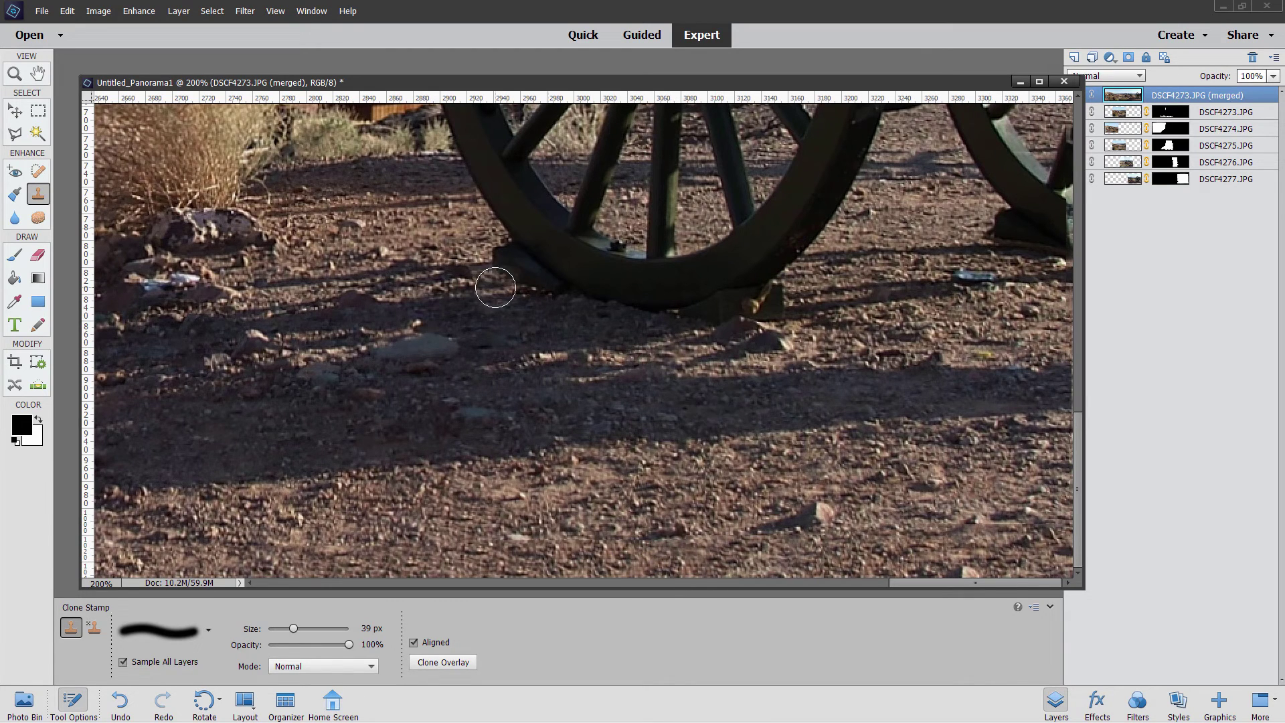
pyautogui.click(13, 74)
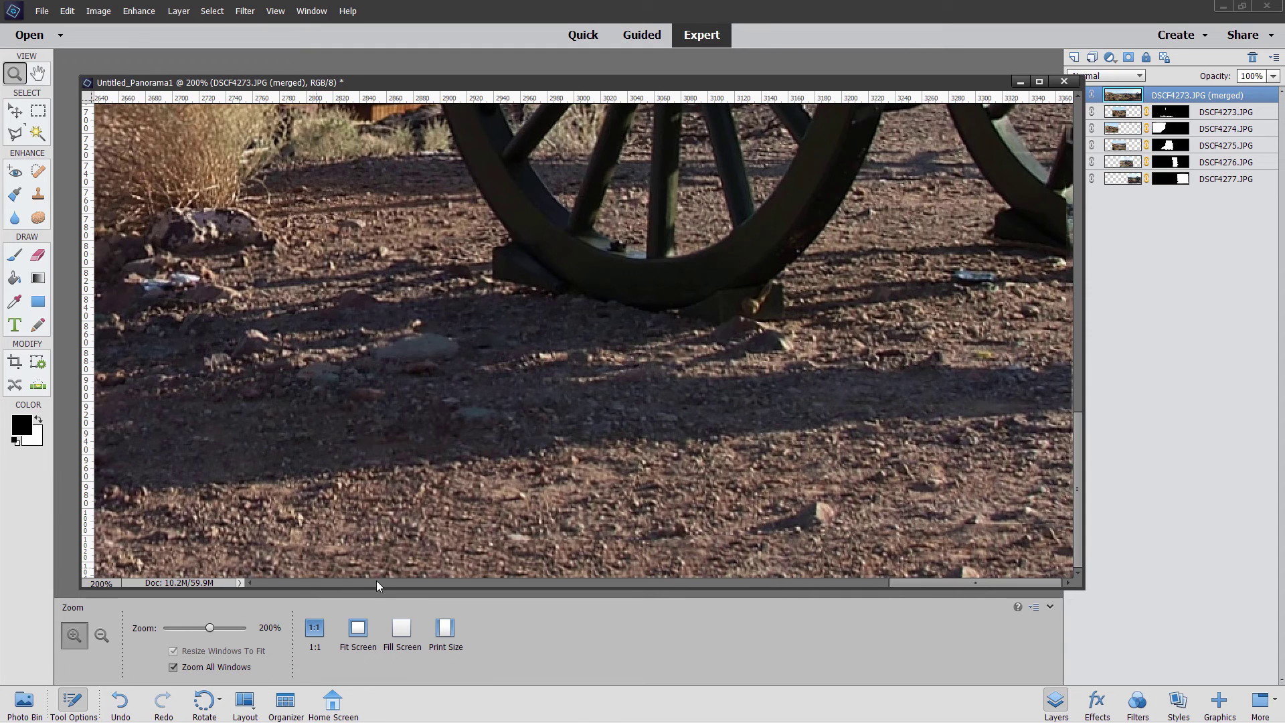
# Use Fit Screen to show the entire retouched panorama in the window
pyautogui.click(359, 628)
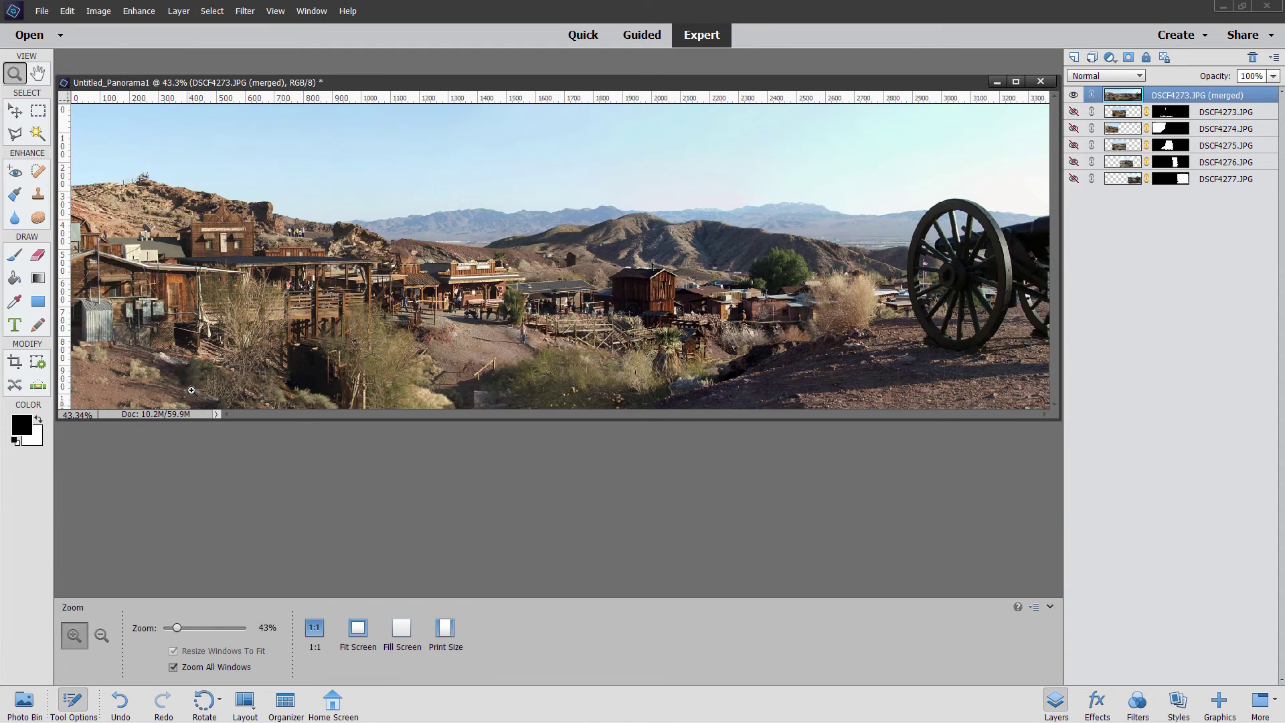